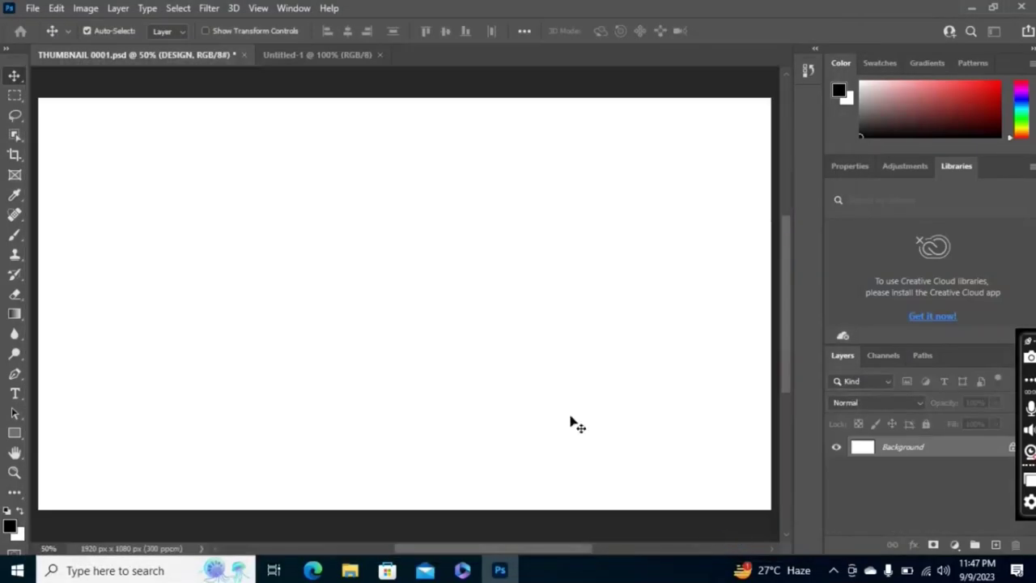
- Embed black_and_white_vectors_line_gradient_graphics_1920x1080 from Downloads as the canvas background
left_click(33, 8)
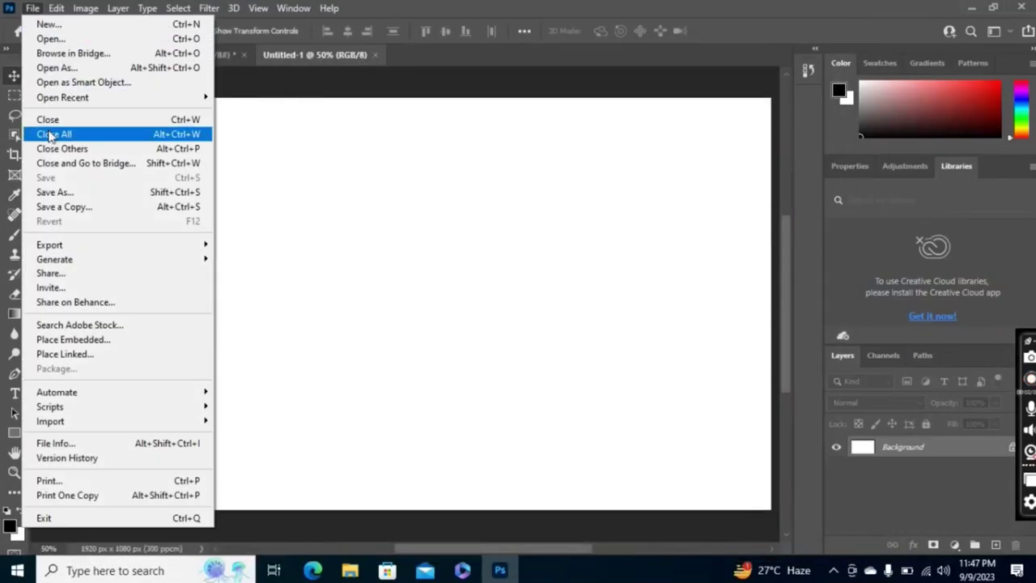
left_click(74, 340)
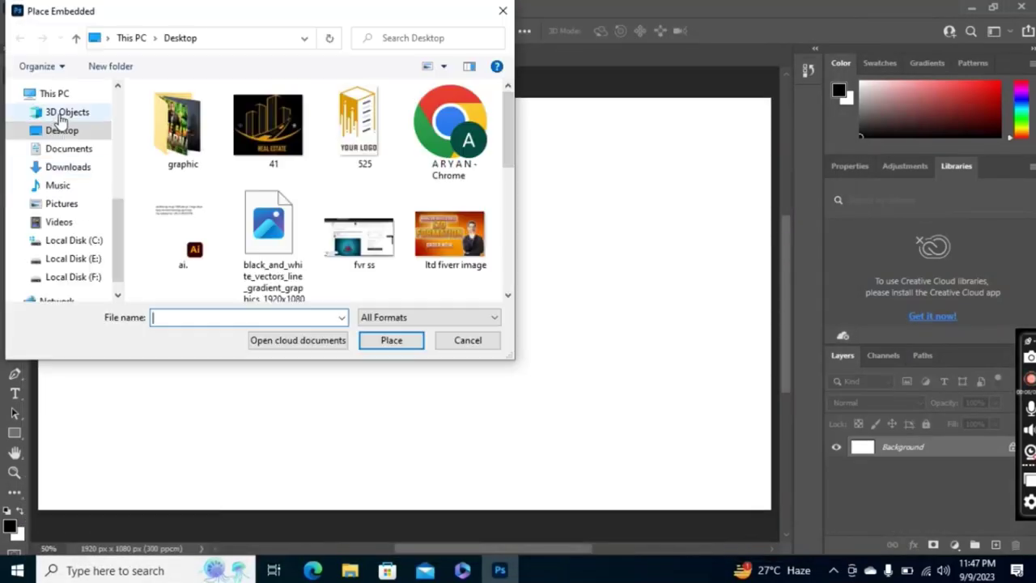
scroll(359, 180, "down", 3)
left_click(68, 167)
left_click(278, 231)
left_click(391, 340)
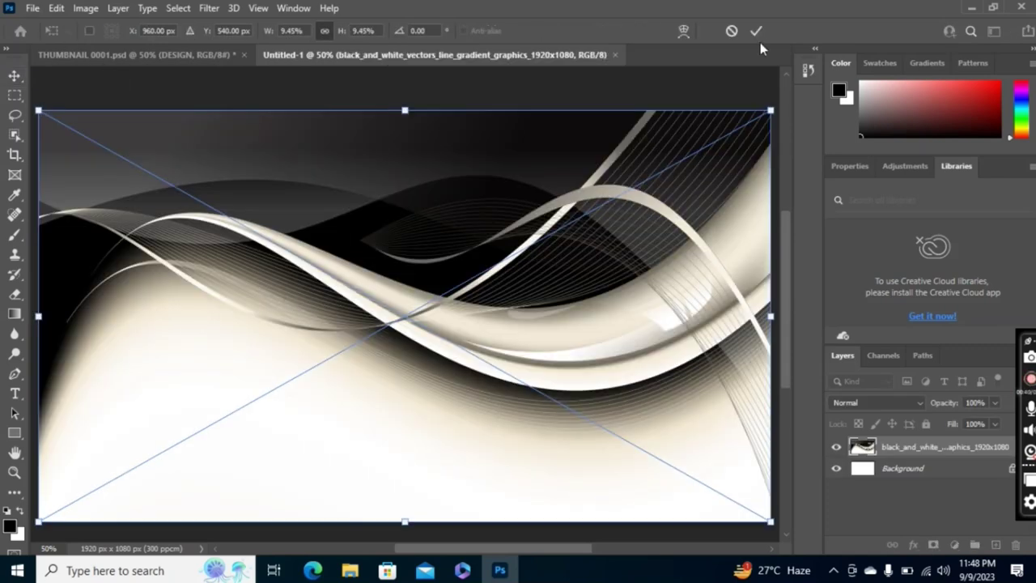
left_click(756, 31)
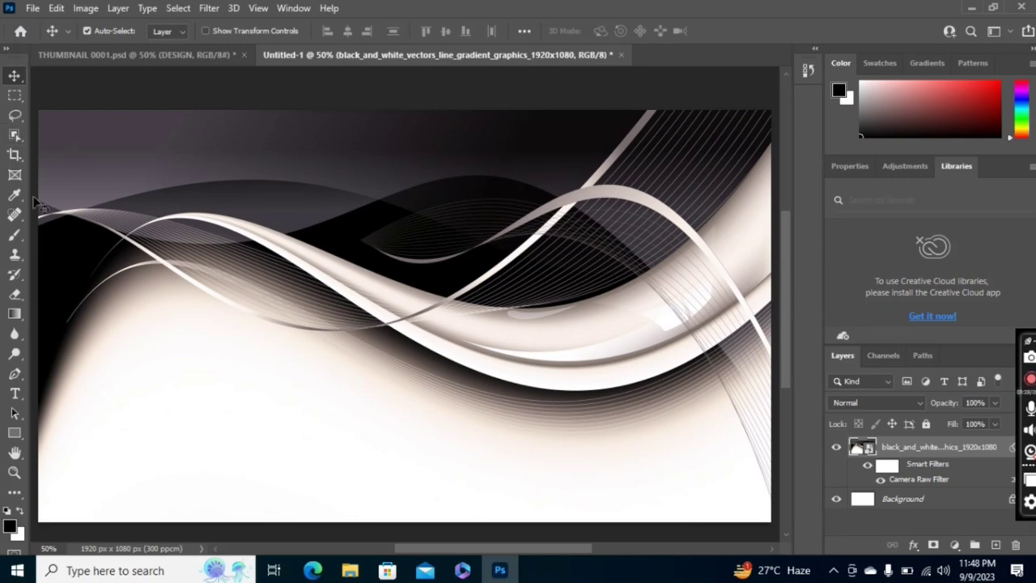
- Place the pngwing.com (1) red thumbs-up at left, scaled to 2.56% and rotated about -20°
left_click(31, 10)
left_click(66, 334)
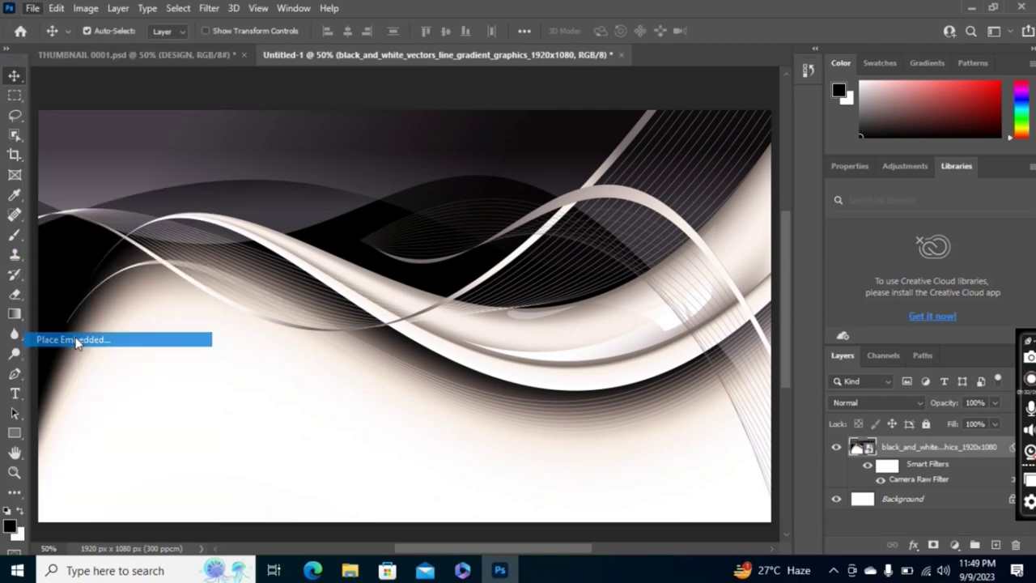
scroll(208, 208, "down", 1)
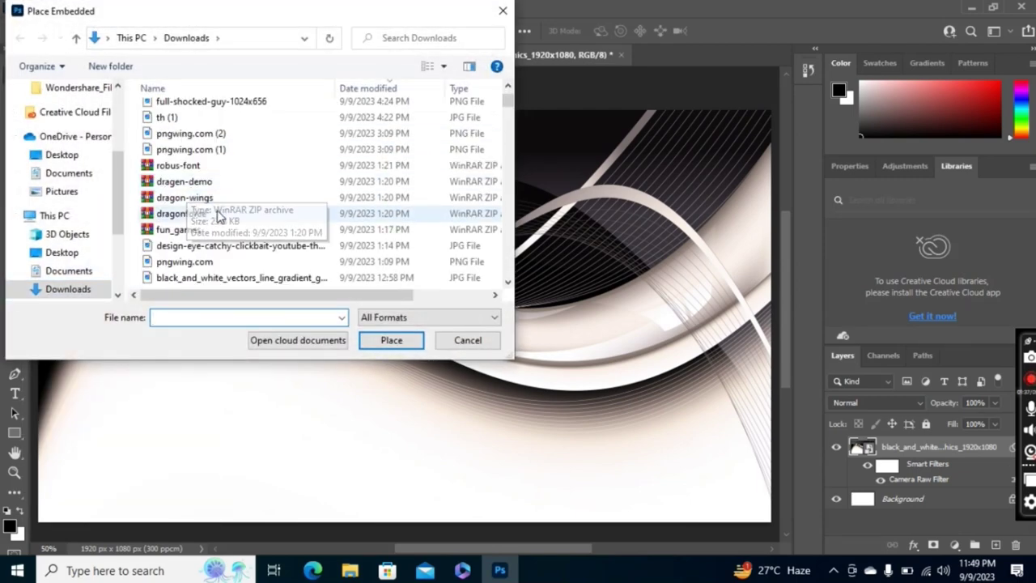
left_click(190, 150)
left_click(391, 340)
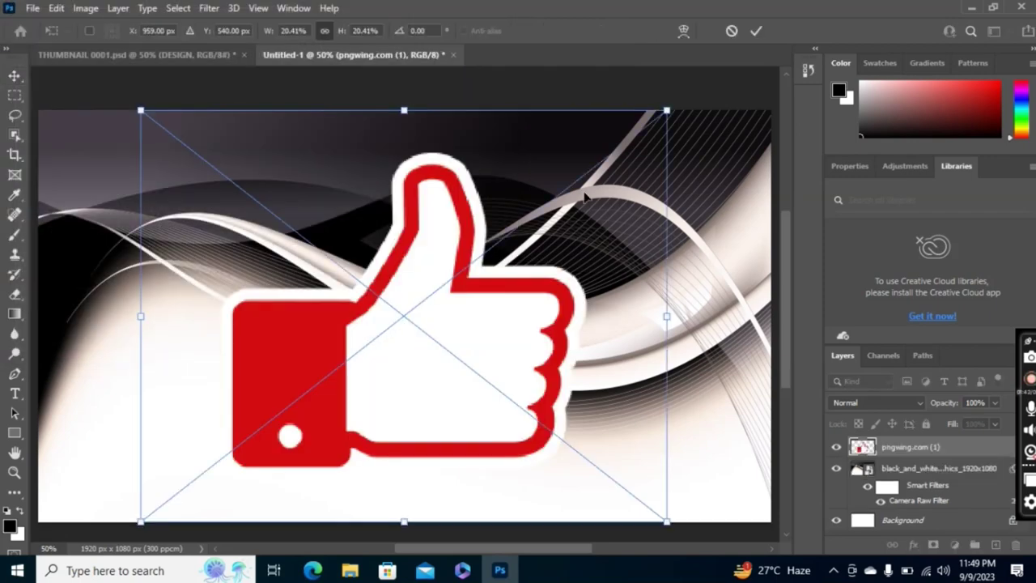
mouse_move(666, 111)
left_mouse_down()
mouse_move(206, 470)
mouse_move(131, 154)
left_mouse_up()
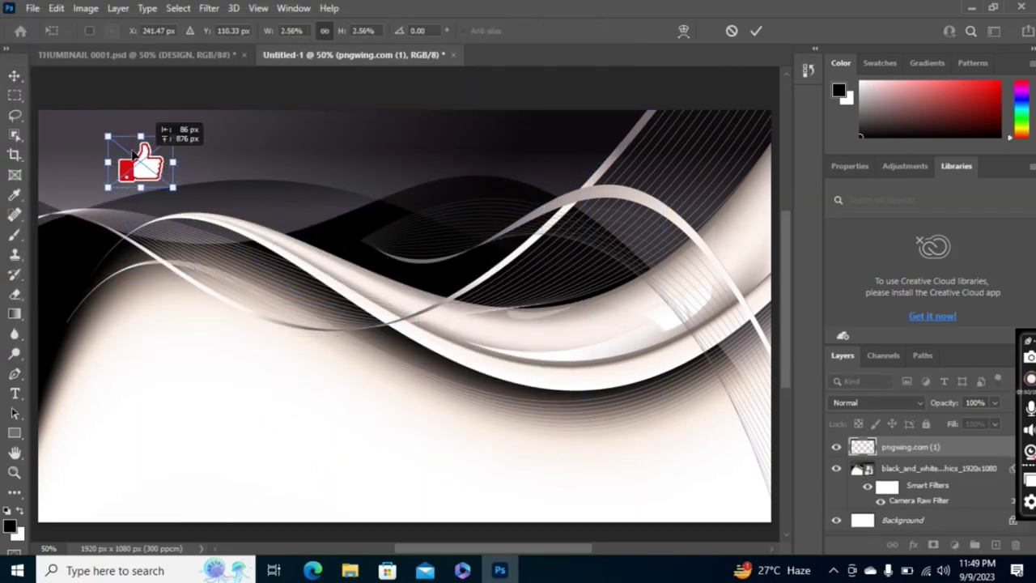
mouse_move(172, 188)
left_mouse_down()
mouse_move(187, 170)
mouse_move(397, 259)
mouse_move(340, 277)
left_mouse_up()
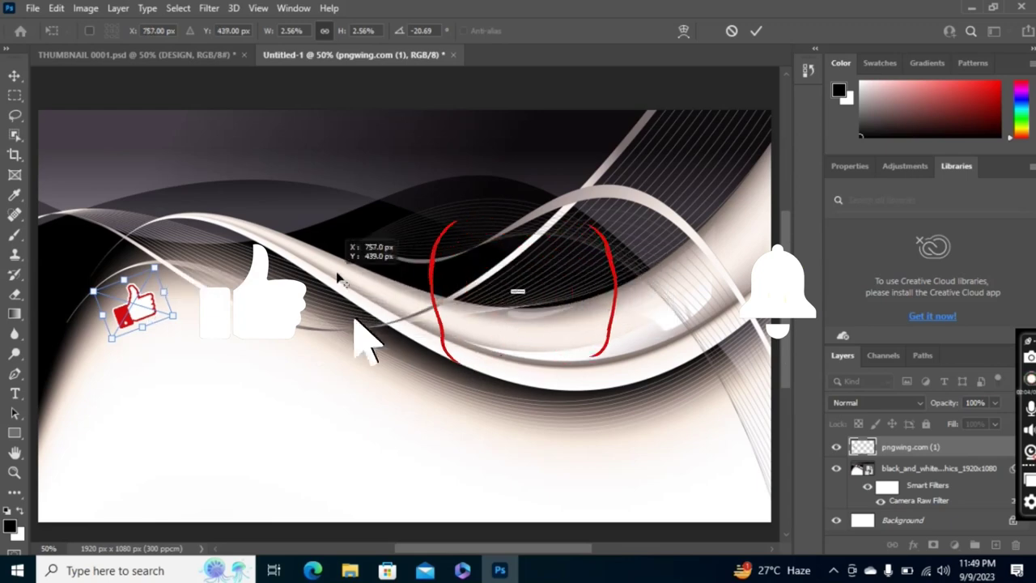
key("Return")
- Apply a Gaussian Blur of radius 5 pixels to the thumbs-up
left_click(208, 8)
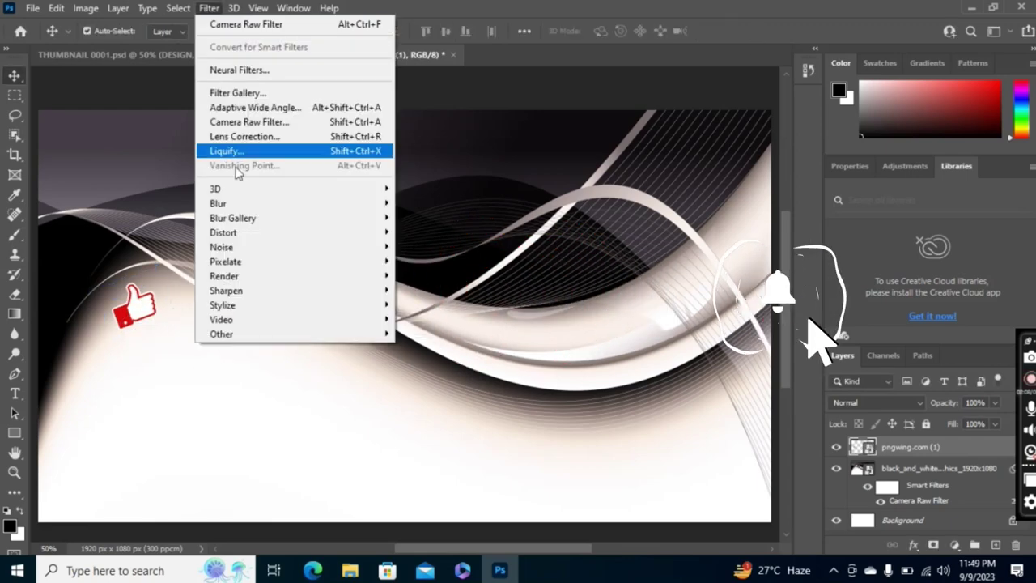
mouse_move(217, 204)
left_click(425, 261)
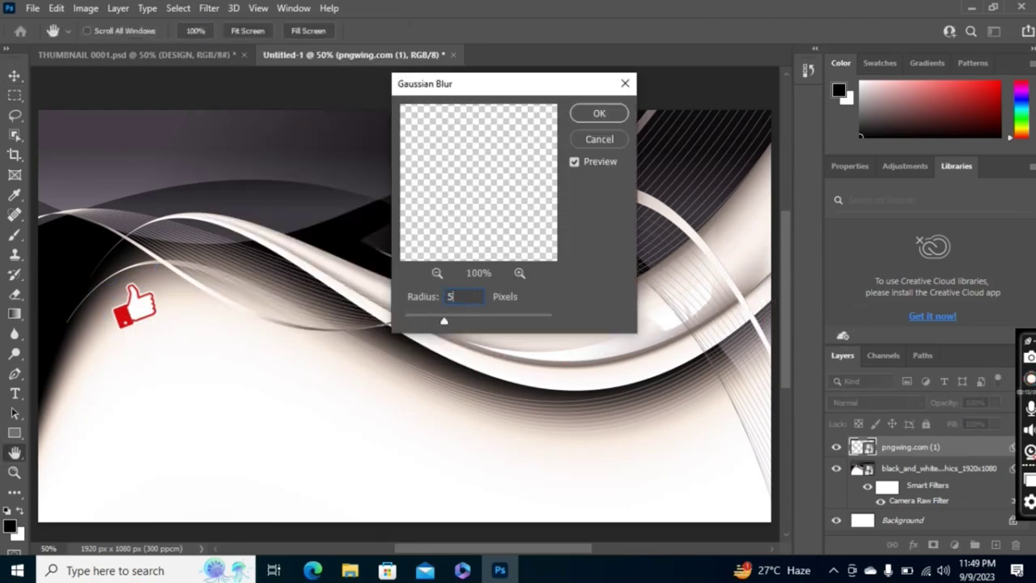
key("Return")
key("ctrl+z")
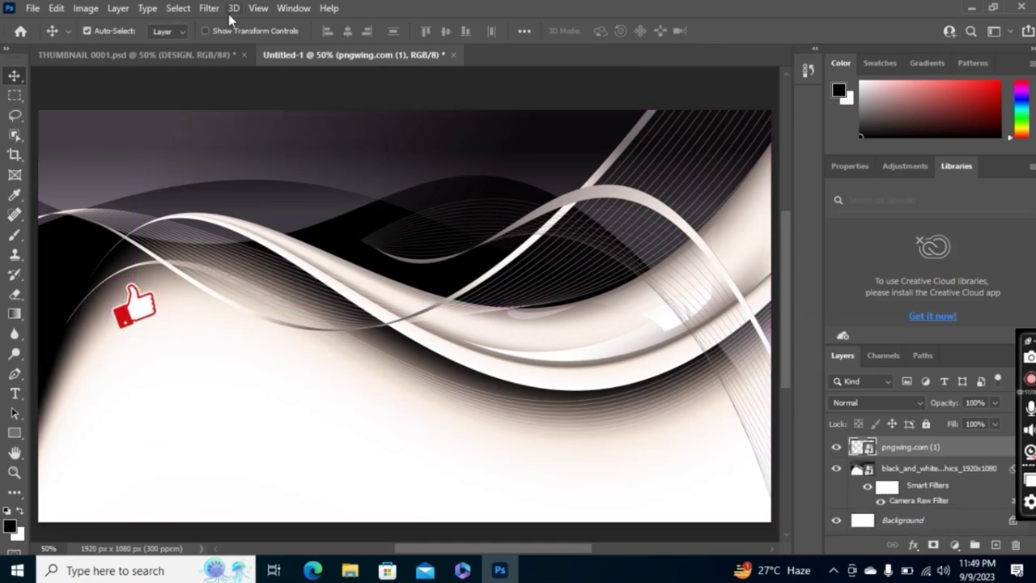
left_click(204, 9)
left_click(425, 261)
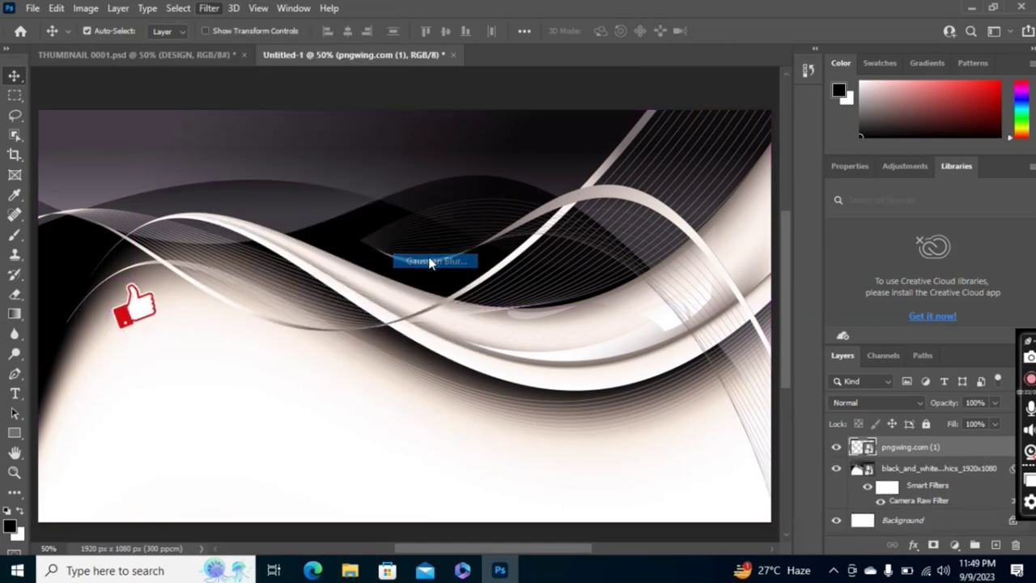
left_click_drag(432, 298, 474, 289)
key("Return")
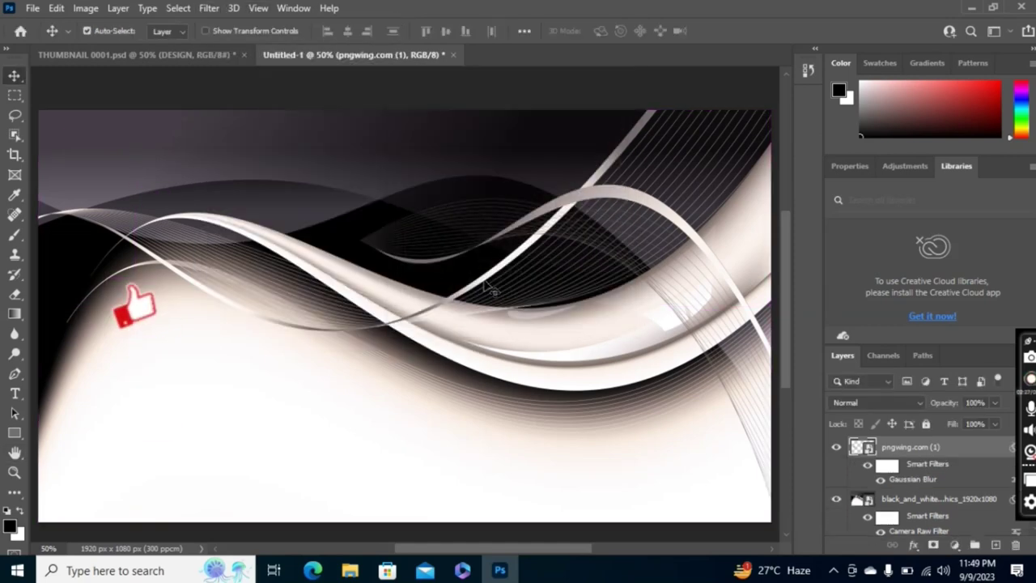
- Alt-drag a copy of the thumbs-up to the lower right, cancelling any new tilt
left_click_drag(150, 316, 715, 469)
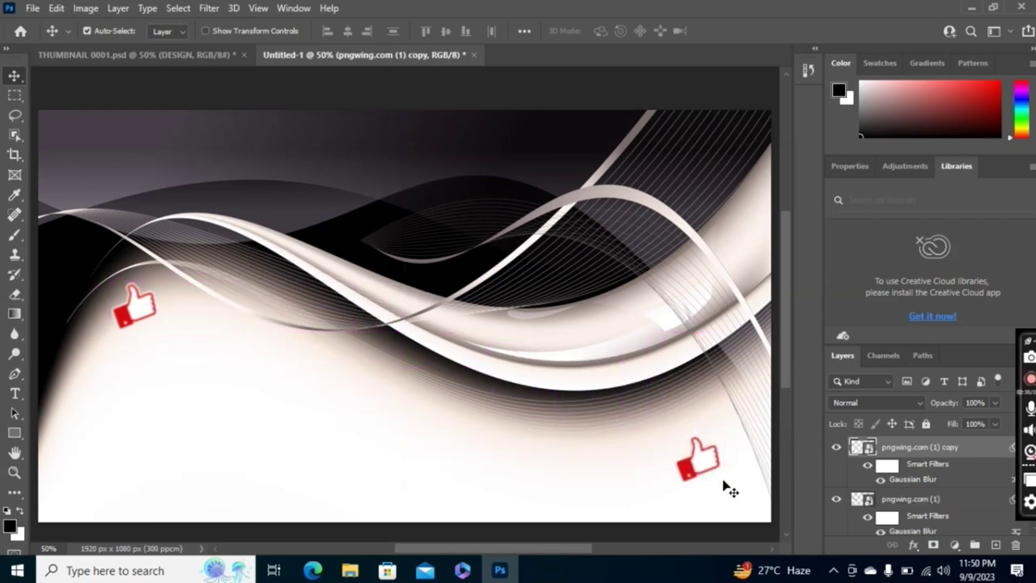
key("ctrl+t")
key("Return")
mouse_move(661, 489)
left_mouse_down()
mouse_move(675, 500)
mouse_move(597, 448)
left_mouse_up()
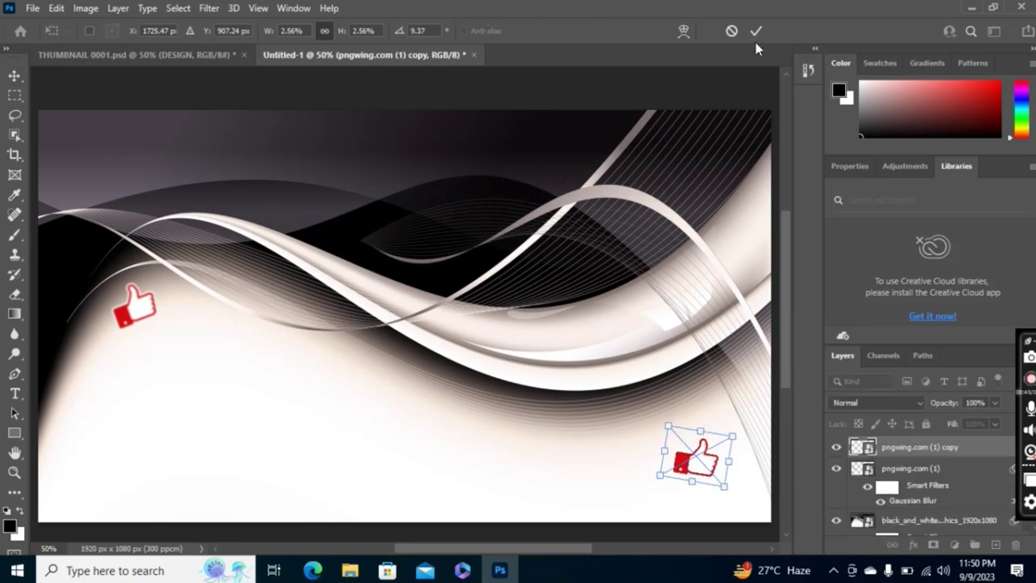
key("Escape")
- Bring up the Place Embedded file chooser and scroll the file list
left_click(33, 8)
left_click(73, 340)
scroll(206, 263, "down", 2)
- Place pngwing.com, the thinking man, at the canvas's left, scaled to 11.69%
scroll(207, 264, "down", 2)
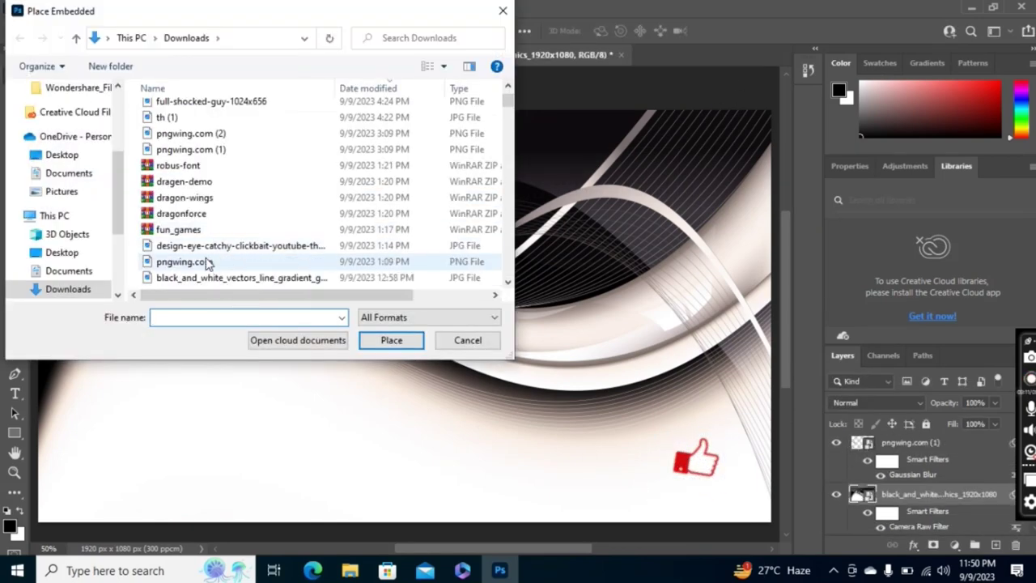
left_click(206, 262)
left_click(391, 340)
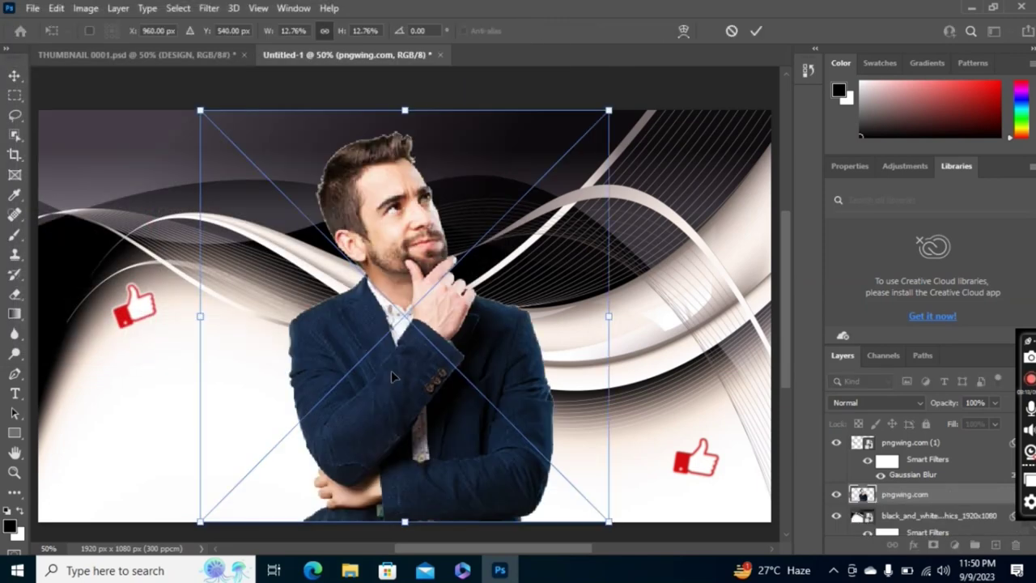
left_click_drag(392, 376, 185, 397)
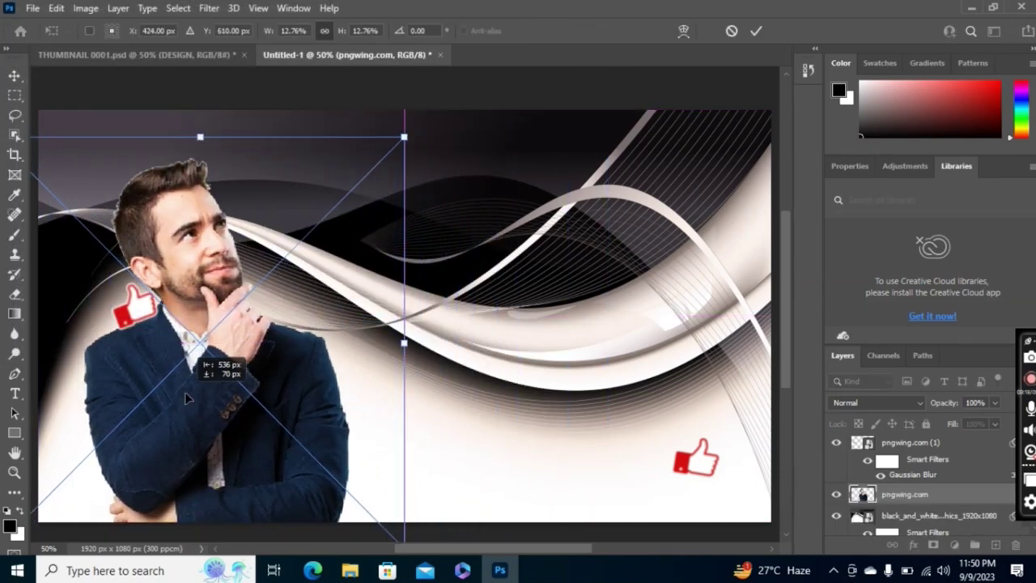
left_click_drag(185, 398, 196, 395)
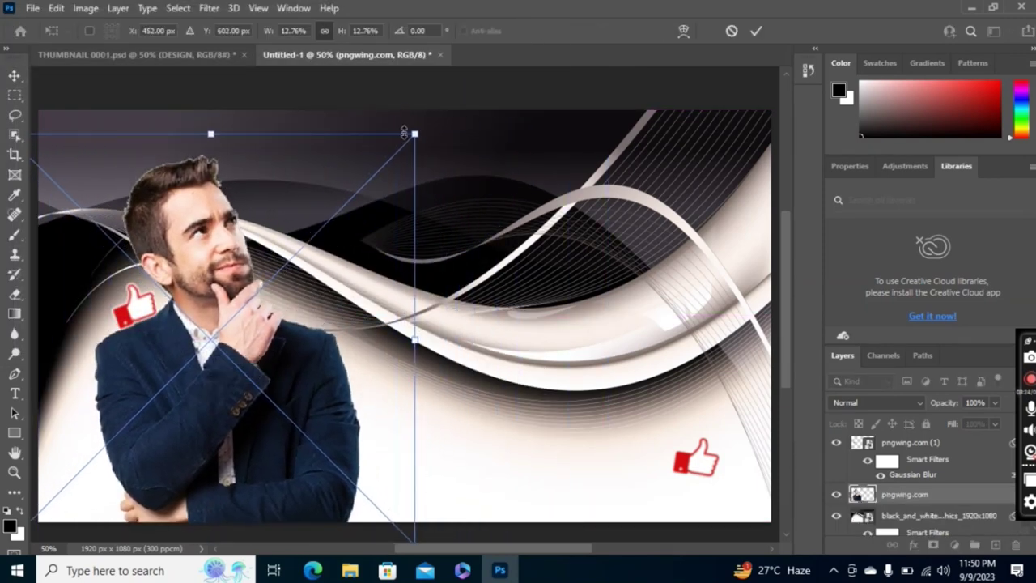
left_click_drag(404, 131, 380, 166)
left_click_drag(202, 332, 226, 323)
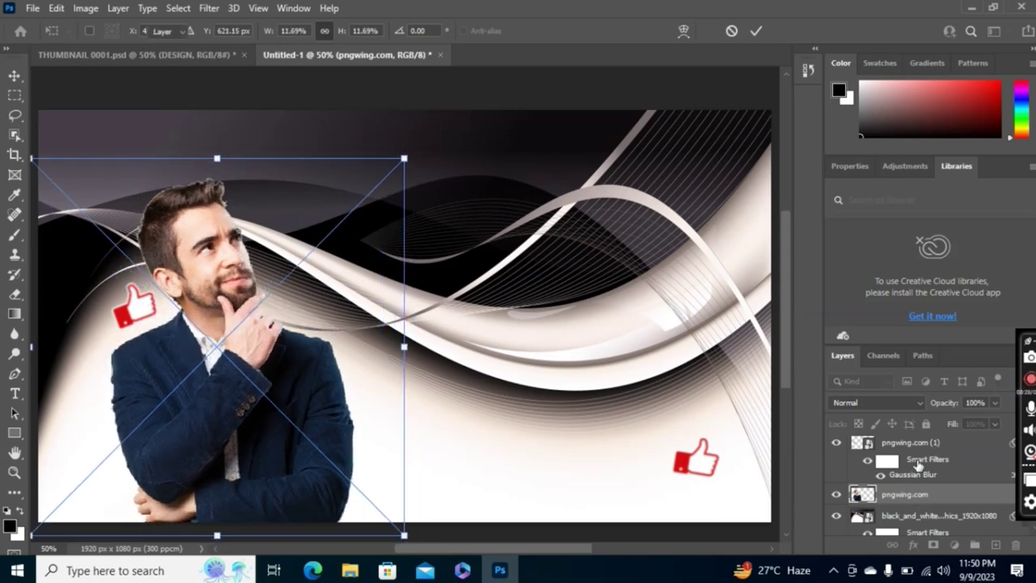
key("Return")
left_click_drag(283, 387, 246, 374)
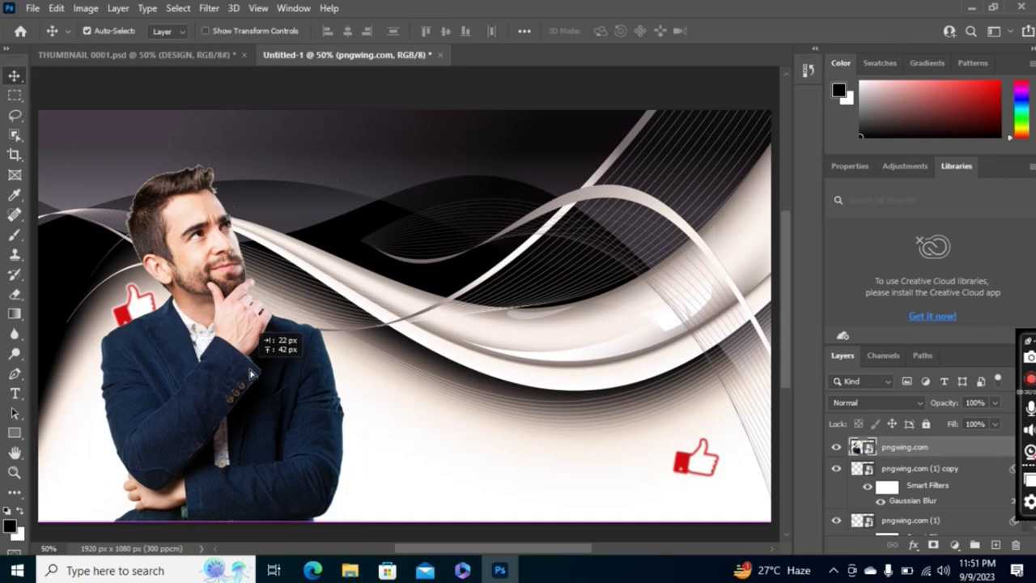
mouse_move(247, 374)
left_mouse_down()
mouse_move(257, 374)
mouse_move(247, 401)
left_mouse_up()
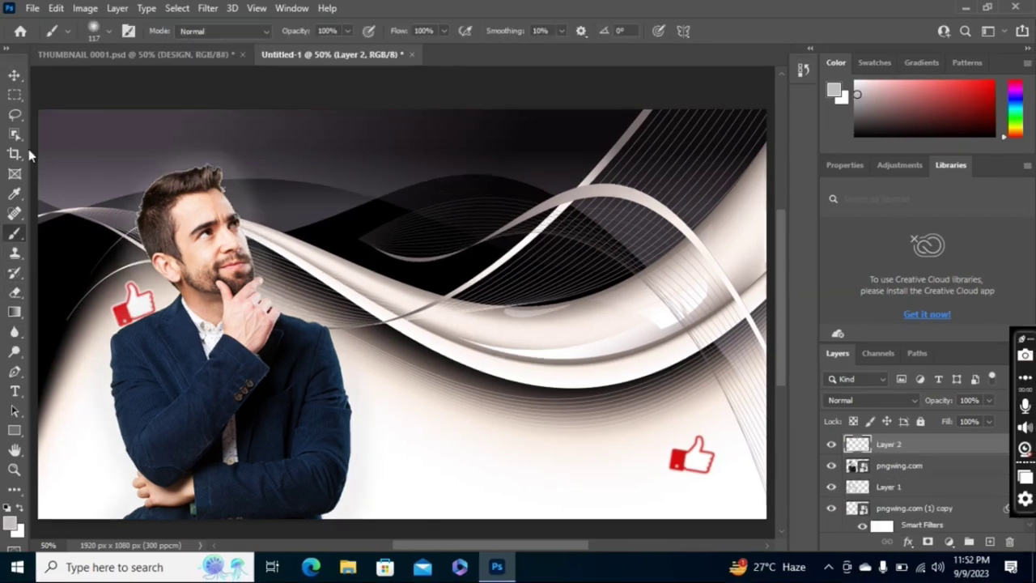
- Set the brush size to 2 and the foreground colour to white
left_click(95, 36)
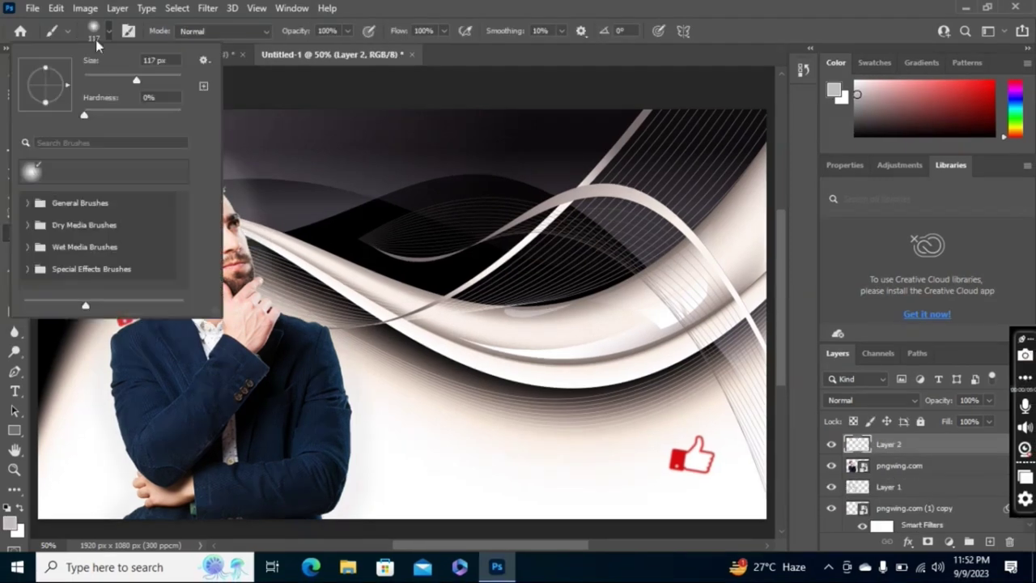
type("2")
key("Return")
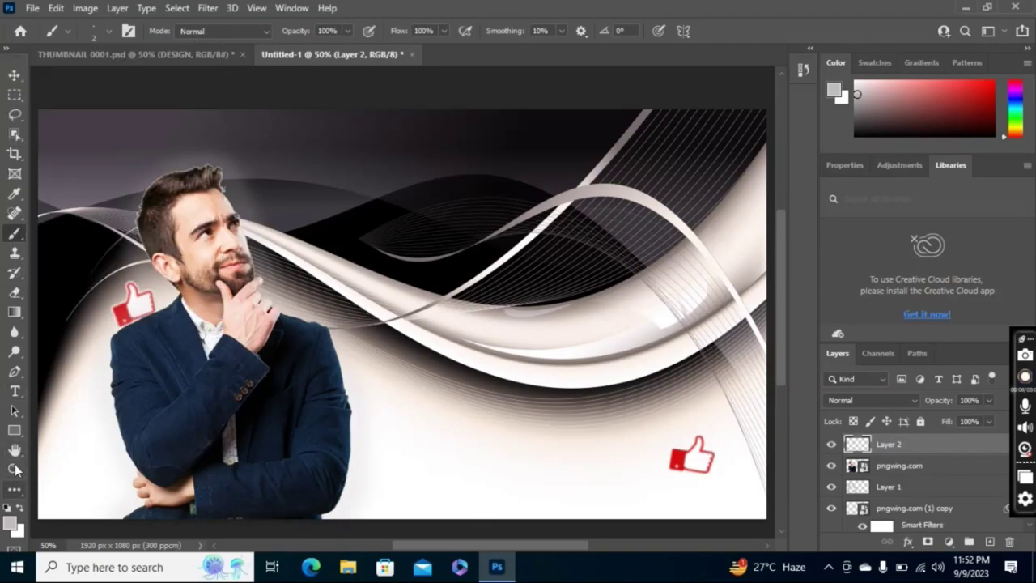
left_click(16, 527)
left_click(528, 114)
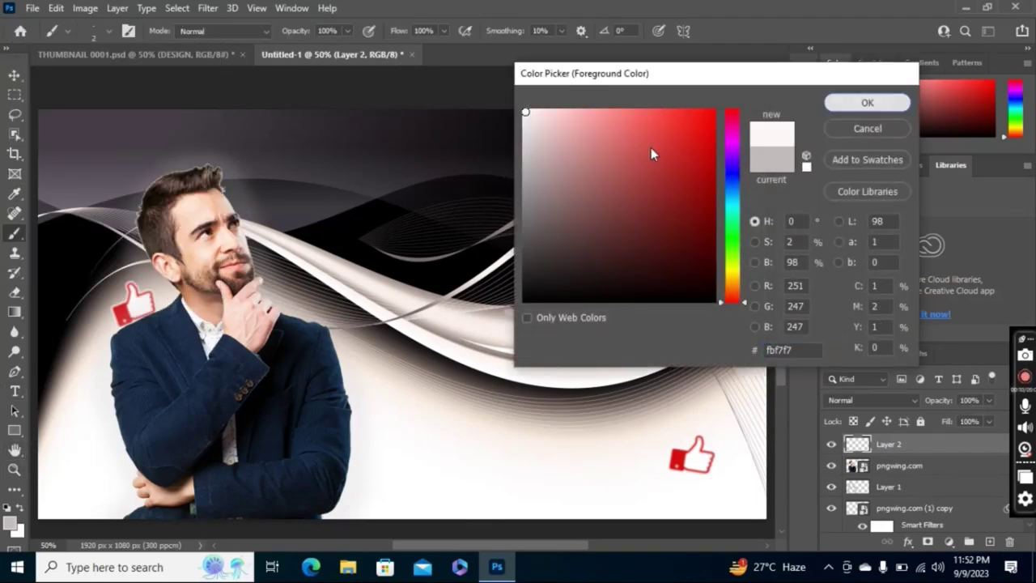
left_click(863, 102)
- Paint a thin white line along the man's lower jaw
scroll(217, 232, "up", 3)
scroll(162, 237, "up", 3)
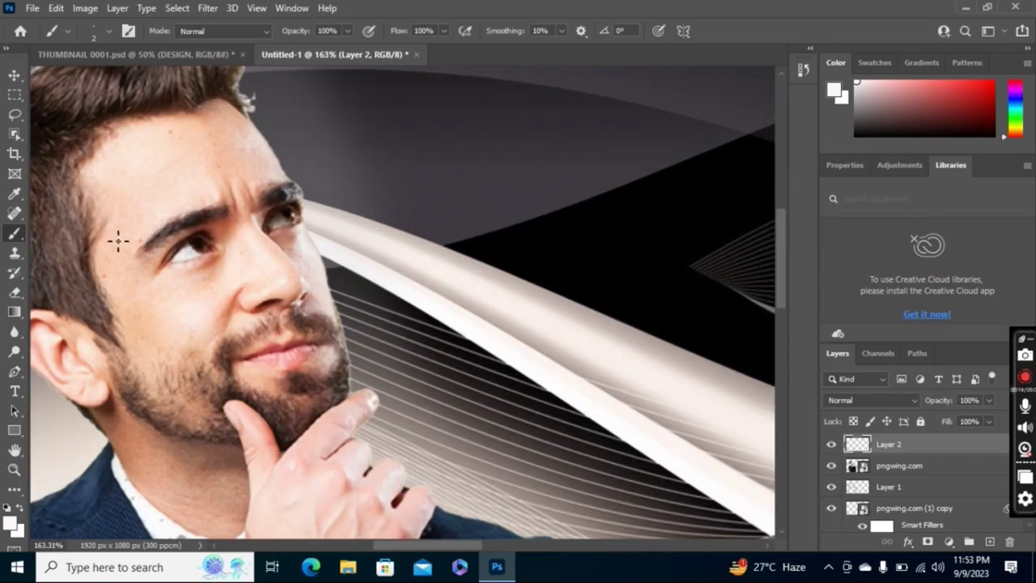
scroll(135, 245, "left", 3)
scroll(481, 500, "up", 3)
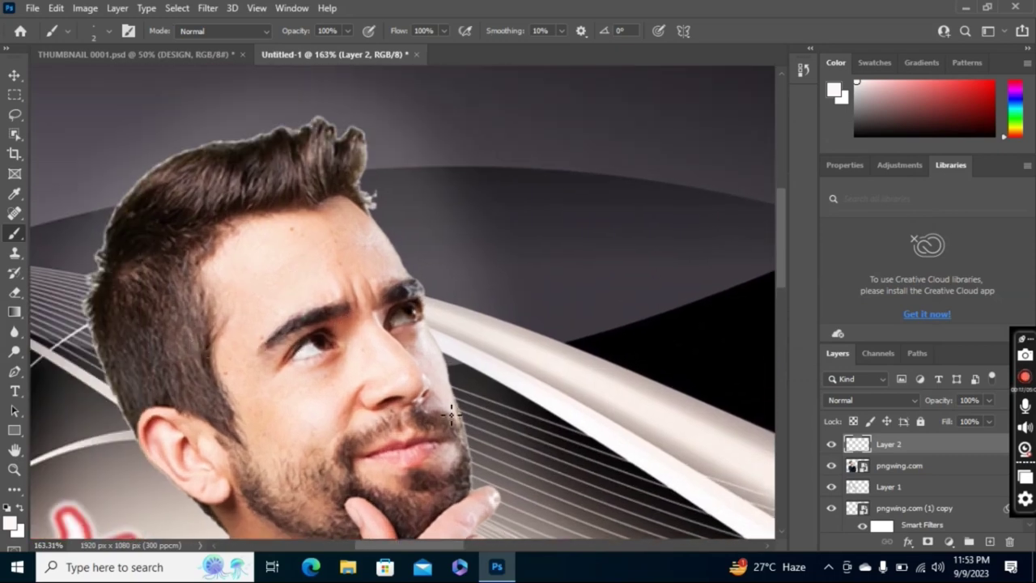
left_click_drag(481, 501, 441, 341)
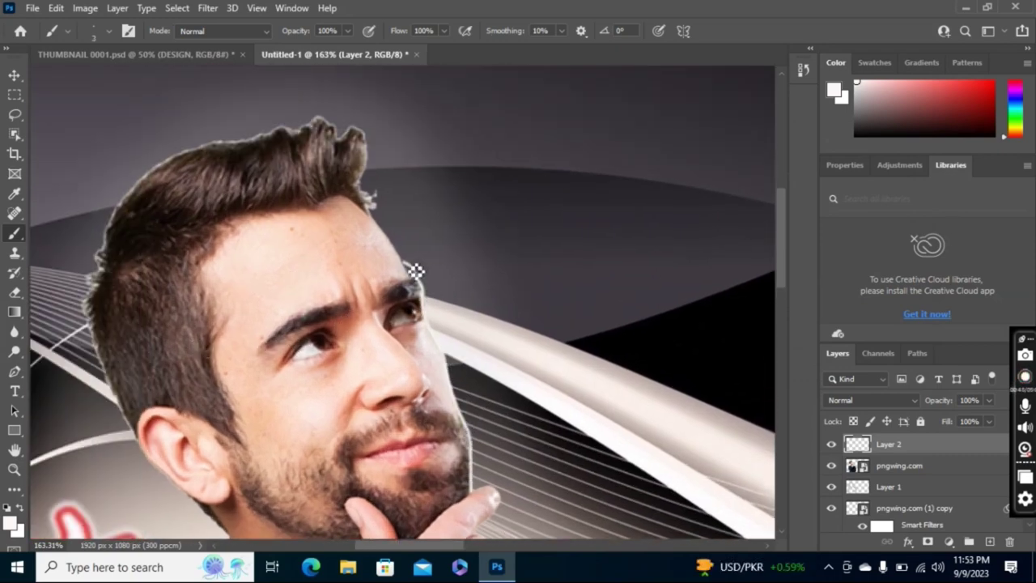
key("ctrl+z")
left_click_drag(488, 488, 476, 445)
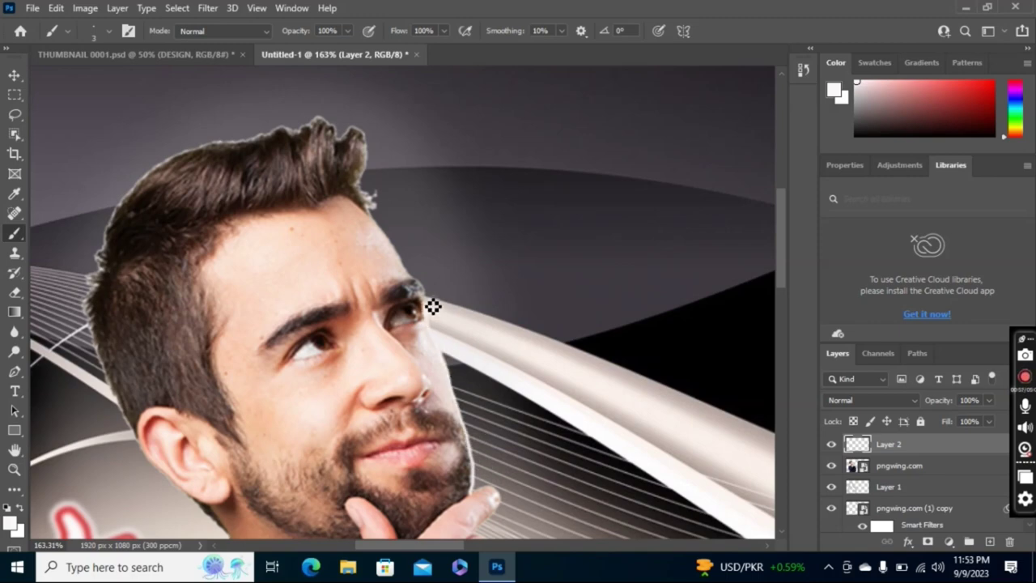
- Trace the right edge, top and left edge of the hair in white
left_click_drag(385, 201, 375, 166)
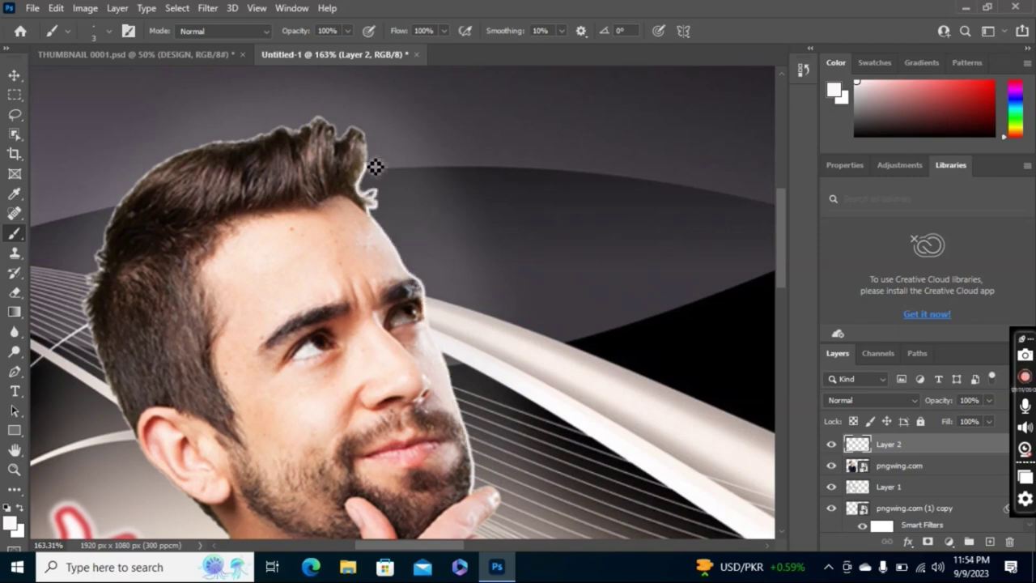
scroll(294, 170, "up", 5)
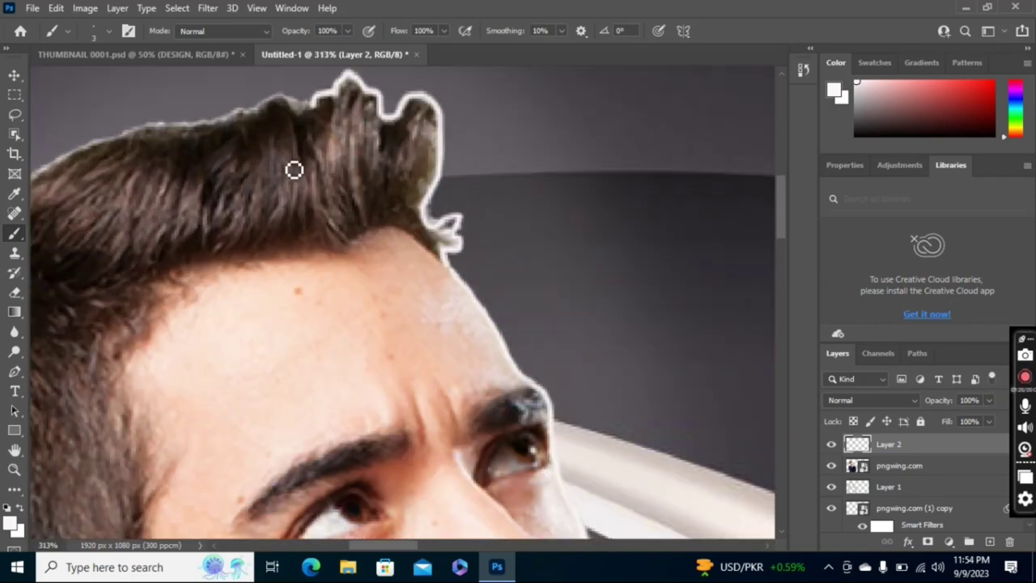
mouse_move(217, 129)
left_mouse_down()
mouse_move(130, 144)
mouse_move(65, 197)
left_mouse_up()
scroll(180, 262, "left", 5)
scroll(324, 227, "left", 1)
mouse_move(403, 198)
left_mouse_down()
mouse_move(347, 254)
mouse_move(291, 389)
mouse_move(283, 481)
left_mouse_up()
- Add further white outline strokes down the hair and face edges
scroll(284, 481, "down", 2)
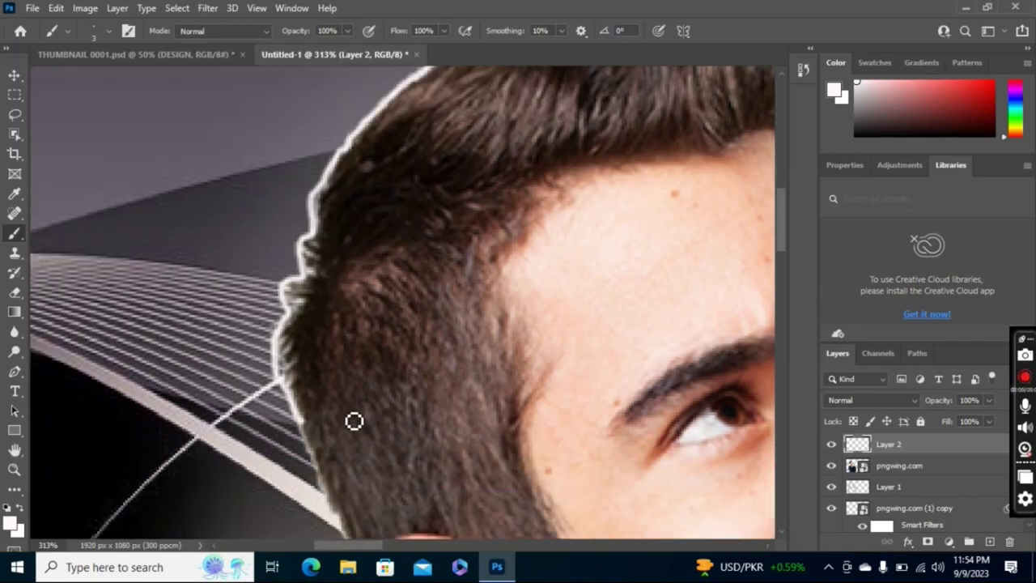
scroll(354, 419, "down", 3)
left_click_drag(316, 259, 394, 421)
key("ctrl+z")
mouse_move(287, 198)
left_mouse_down()
mouse_move(384, 407)
mouse_move(407, 359)
mouse_move(489, 347)
left_mouse_up()
scroll(488, 347, "down", 2)
mouse_move(414, 331)
left_mouse_down()
mouse_move(518, 437)
mouse_move(555, 493)
left_mouse_up()
scroll(555, 356, "down", 1)
scroll(504, 260, "down", 4)
- Outline the jacket shoulder and its left side in white
mouse_move(504, 259)
left_mouse_down()
mouse_move(208, 405)
mouse_move(269, 380)
mouse_move(264, 340)
left_mouse_up()
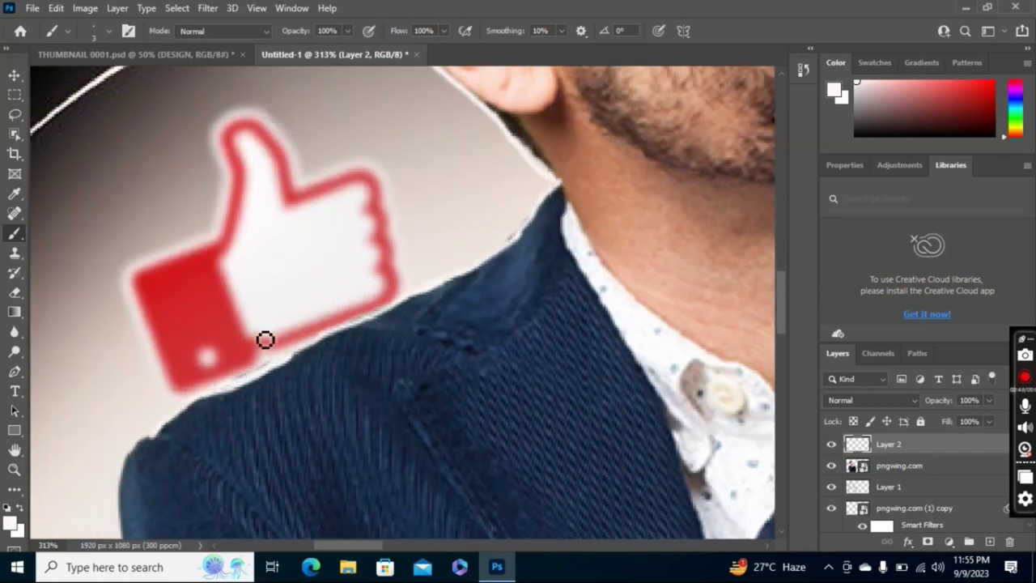
scroll(263, 340, "down", 2)
mouse_move(175, 311)
left_mouse_down()
mouse_move(132, 424)
mouse_move(129, 522)
left_mouse_up()
scroll(226, 425, "down", 1)
scroll(226, 425, "down", 3)
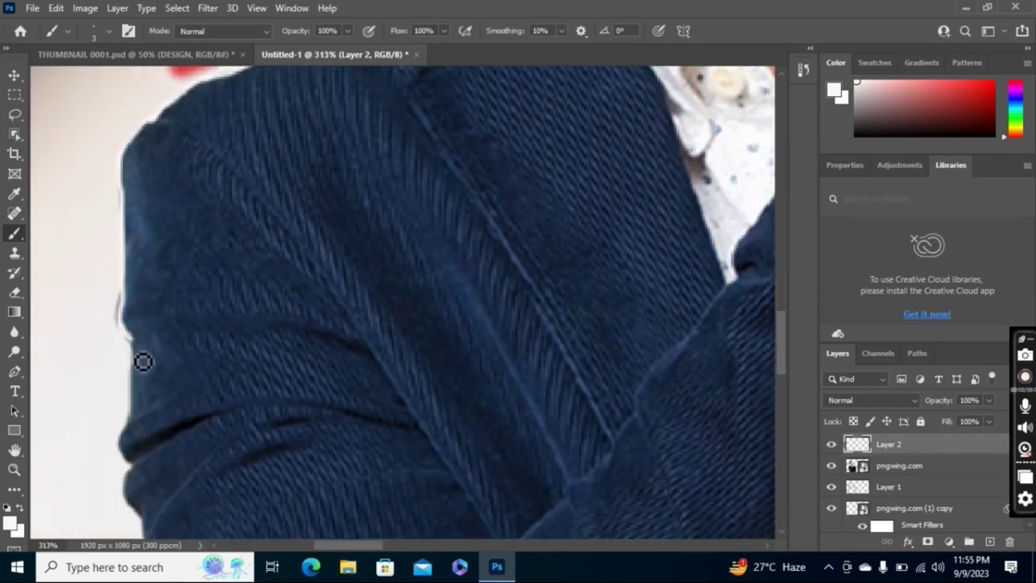
left_click_drag(144, 361, 134, 515)
left_click_drag(137, 291, 137, 518)
scroll(176, 397, "down", 2)
left_click_drag(149, 364, 170, 526)
scroll(199, 323, "down", 2)
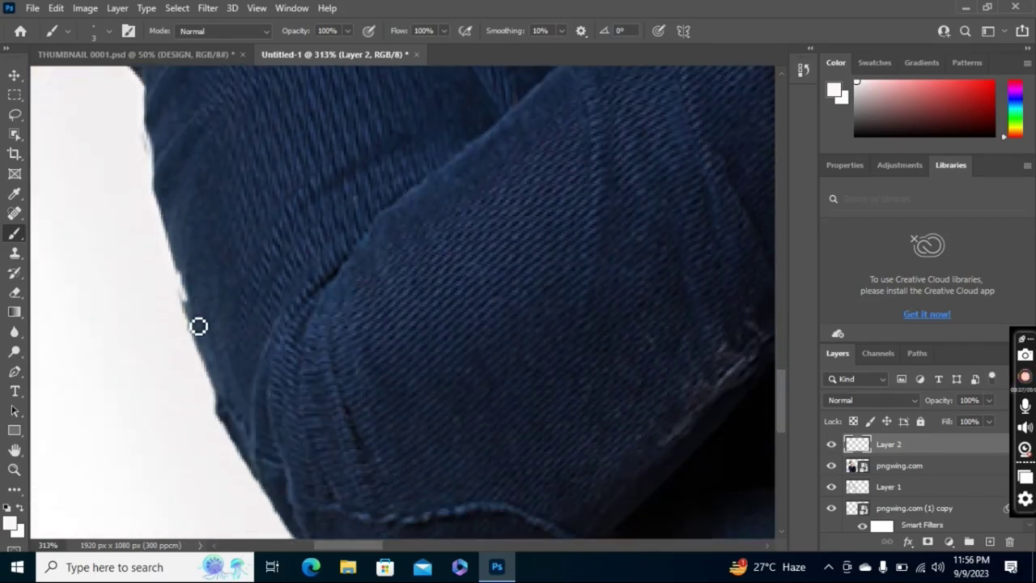
scroll(347, 444, "down", 3)
scroll(563, 225, "down", 10)
- Trace the raised finger in white from fingertip downward
scroll(590, 231, "up", 2)
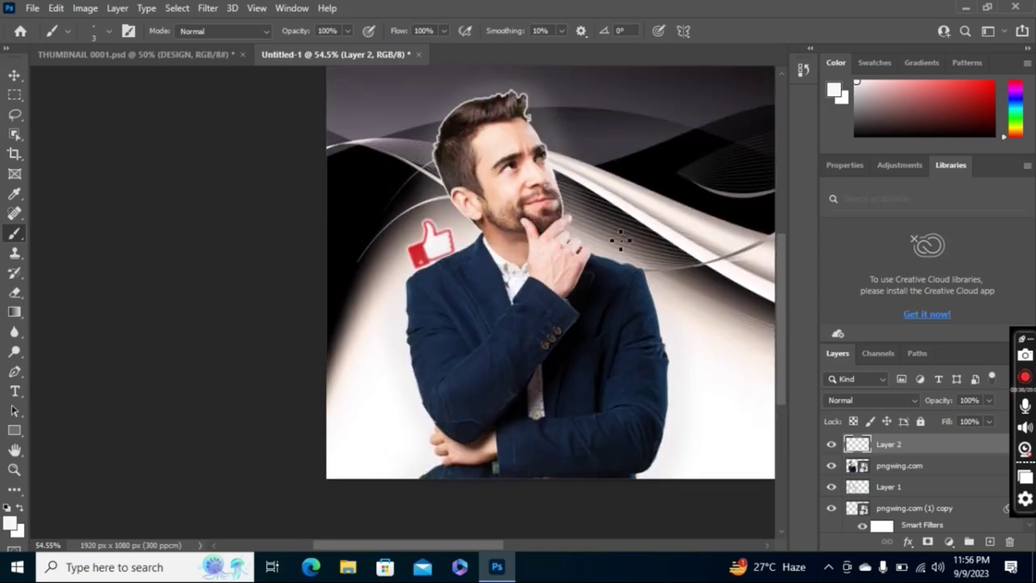
scroll(620, 234, "up", 3)
scroll(585, 229, "up", 3)
scroll(589, 257, "up", 4)
mouse_move(526, 207)
left_mouse_down()
mouse_move(555, 196)
mouse_move(591, 248)
mouse_move(584, 391)
left_mouse_up()
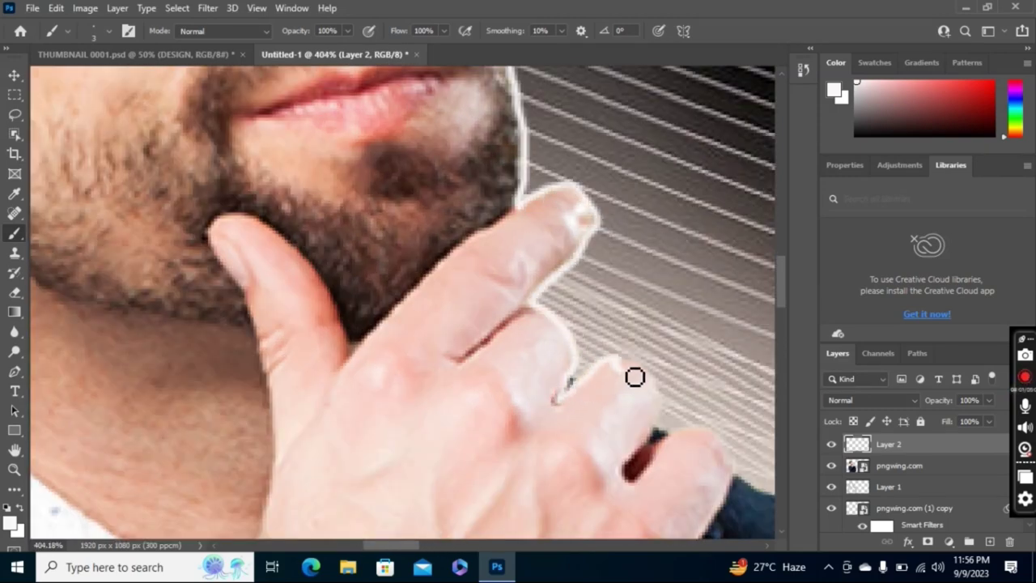
key("ctrl+z")
mouse_move(525, 201)
left_mouse_down()
mouse_move(573, 189)
mouse_move(543, 300)
mouse_move(586, 362)
mouse_move(650, 380)
mouse_move(678, 439)
mouse_move(752, 481)
left_mouse_up()
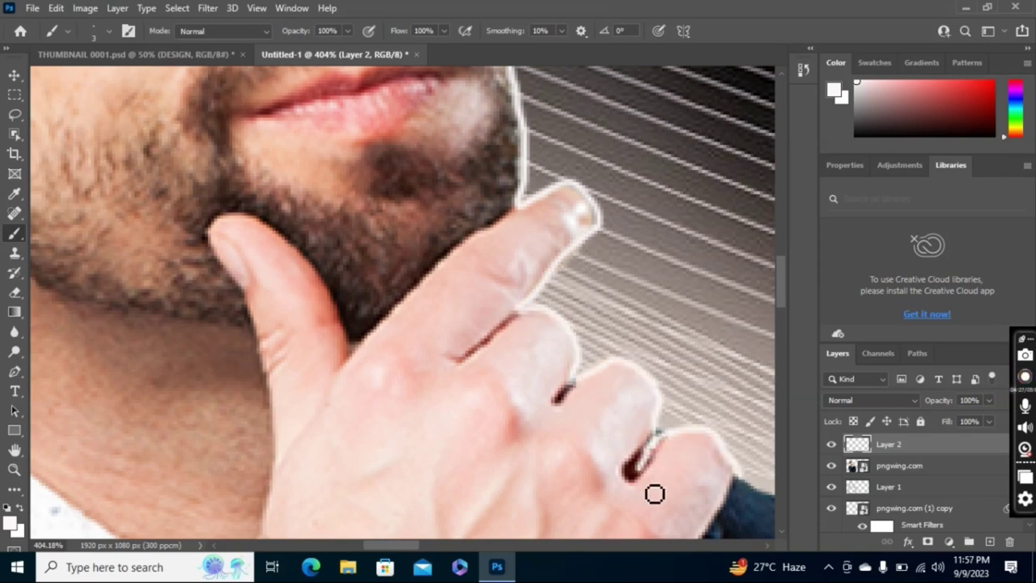
- Outline the jacket's lower and right edges in white
scroll(637, 481, "down", 3)
scroll(645, 469, "right", 5)
scroll(645, 470, "right", 1)
mouse_move(373, 381)
left_mouse_down()
mouse_move(704, 475)
mouse_move(731, 537)
left_mouse_up()
scroll(716, 437, "down", 3)
scroll(716, 438, "right", 2)
scroll(716, 437, "down", 3)
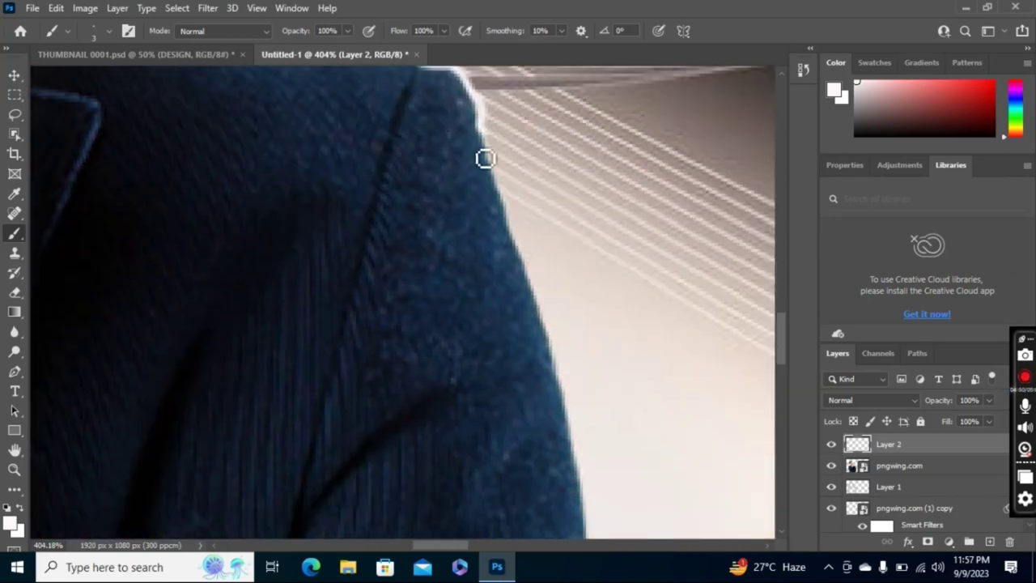
left_click_drag(485, 154, 595, 491)
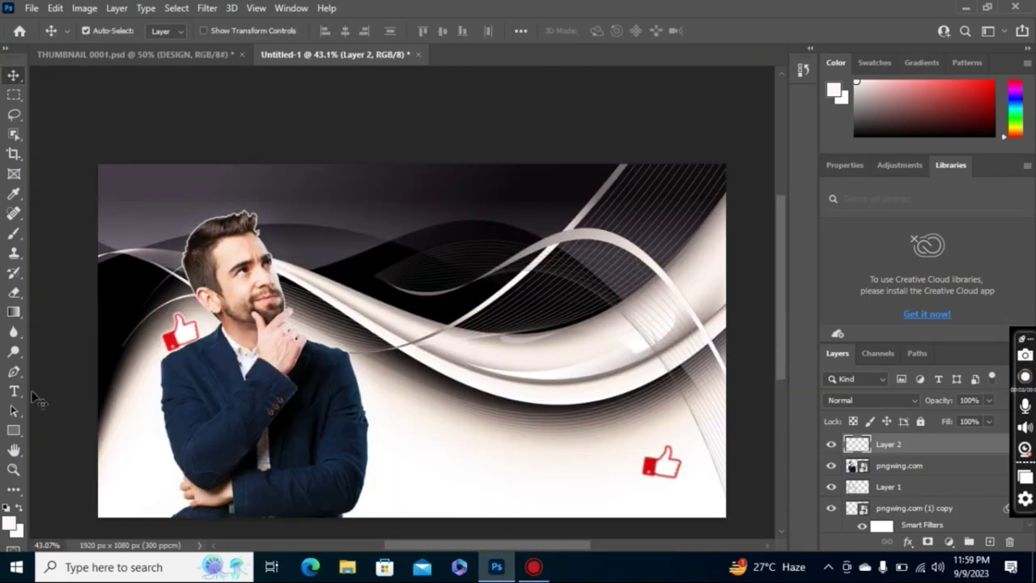
- Type 'YOUTUBE' at 16 pt on a new layer at the top centre
left_click(14, 391)
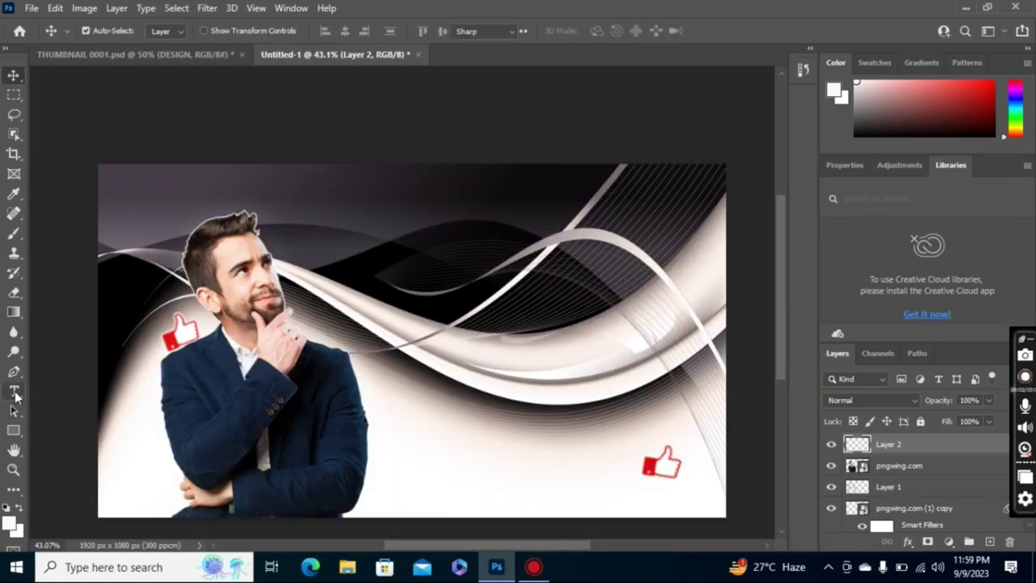
left_click(119, 393)
left_click(988, 541)
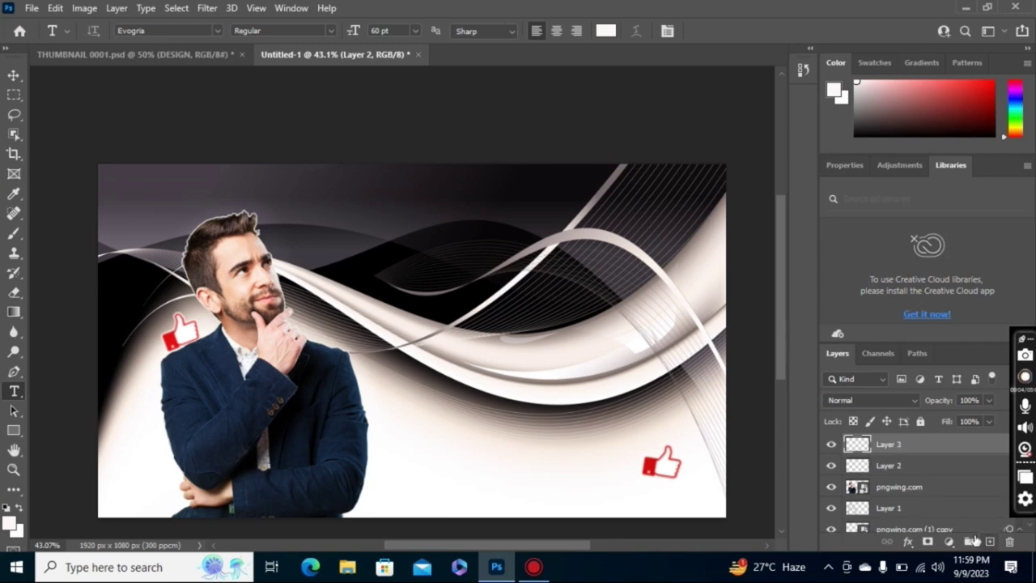
left_click(404, 257)
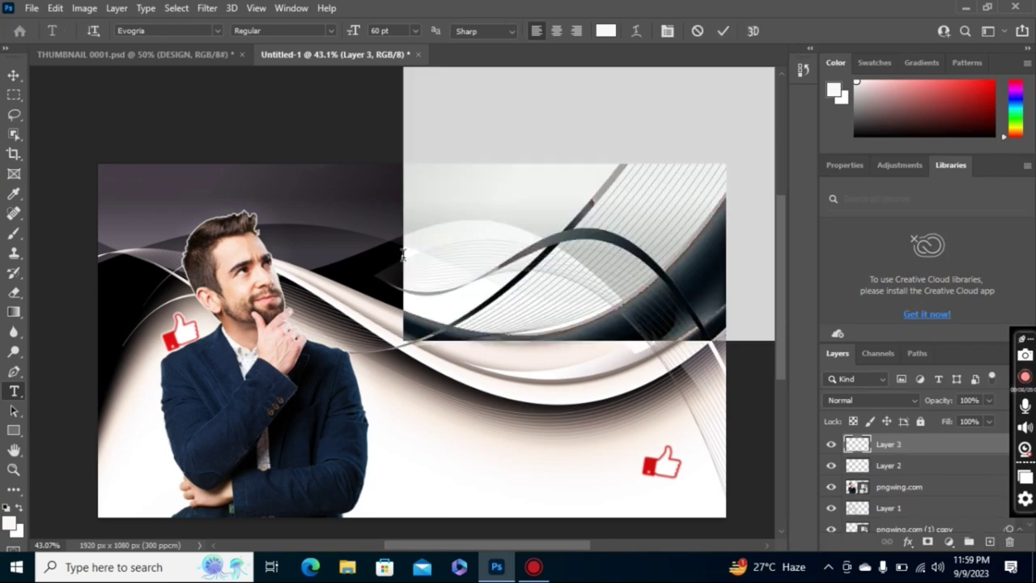
left_click(414, 31)
left_click(394, 146)
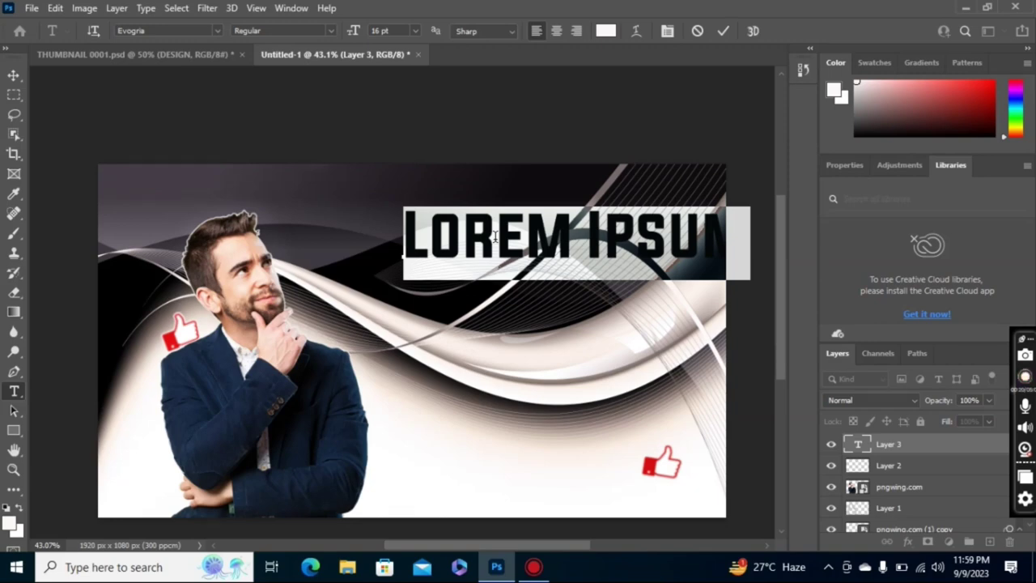
type("YOU")
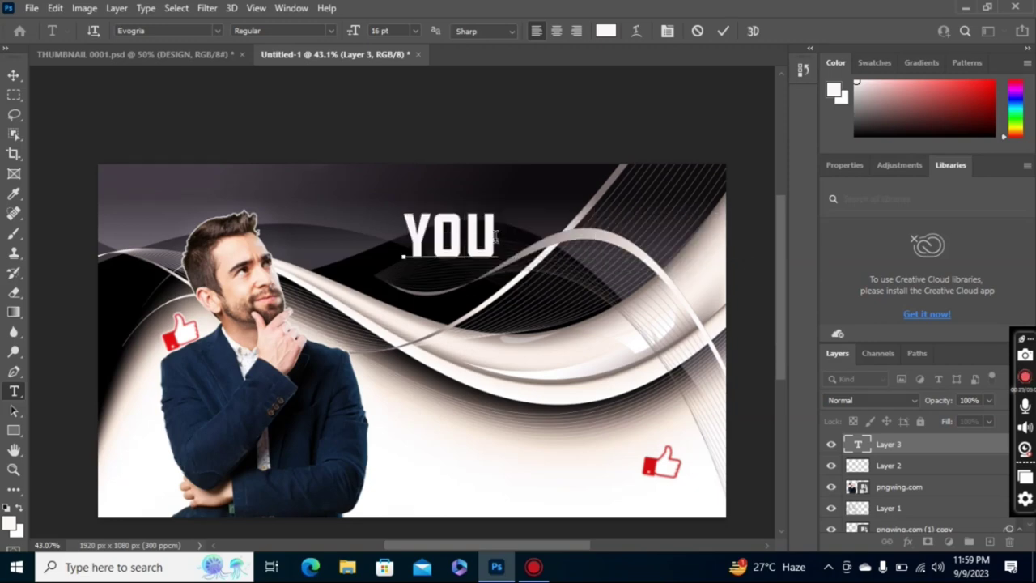
type("TUBE")
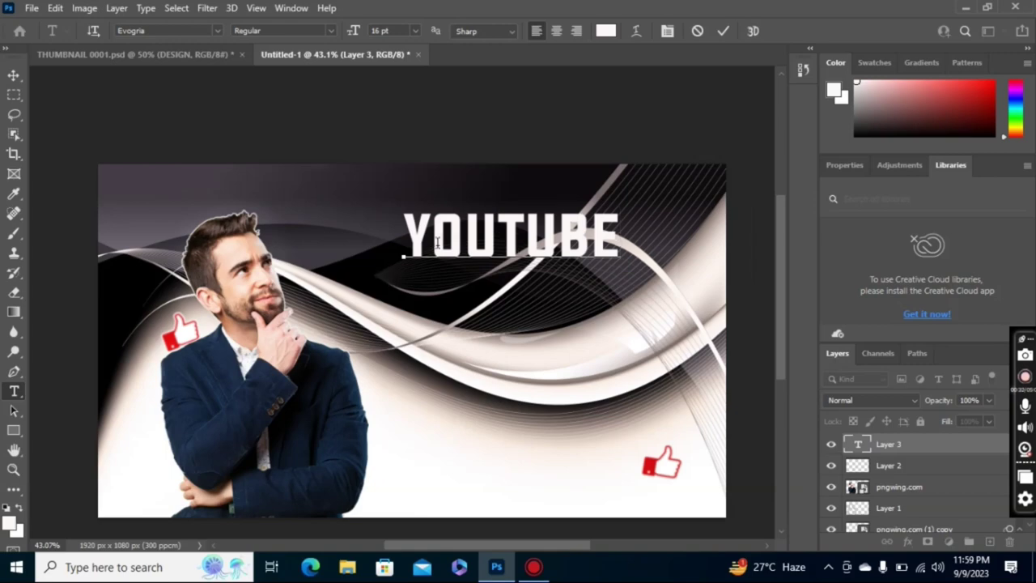
left_click(724, 32)
- Make a 36 pt 'THUMBNAIL' copy line beneath YOUTUBE, nudged slightly left
key("v")
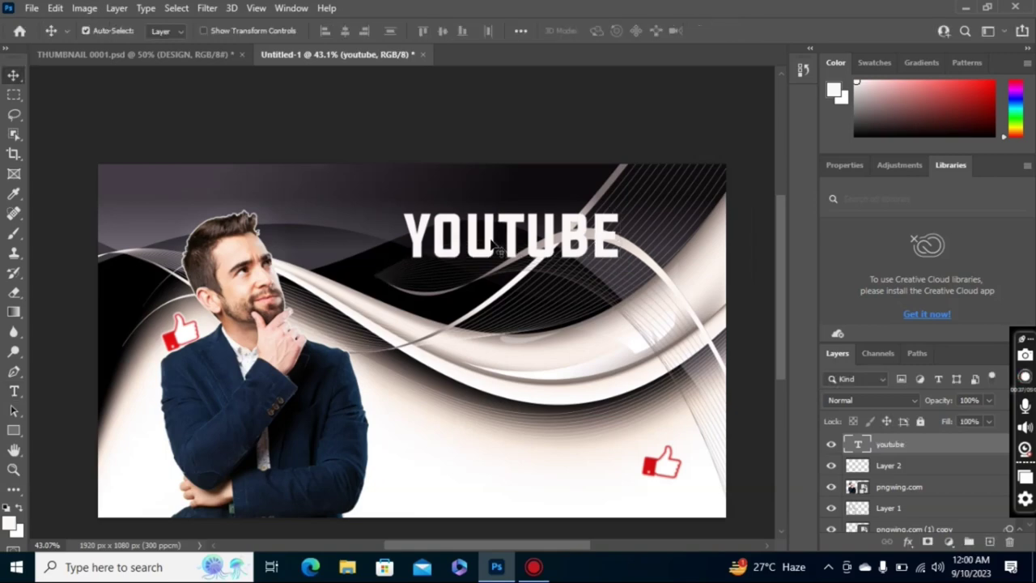
mouse_move(499, 243)
left_mouse_down()
mouse_move(582, 275)
mouse_move(545, 227)
mouse_move(600, 293)
left_mouse_up()
double_click(600, 287)
type("THUMBNAIL")
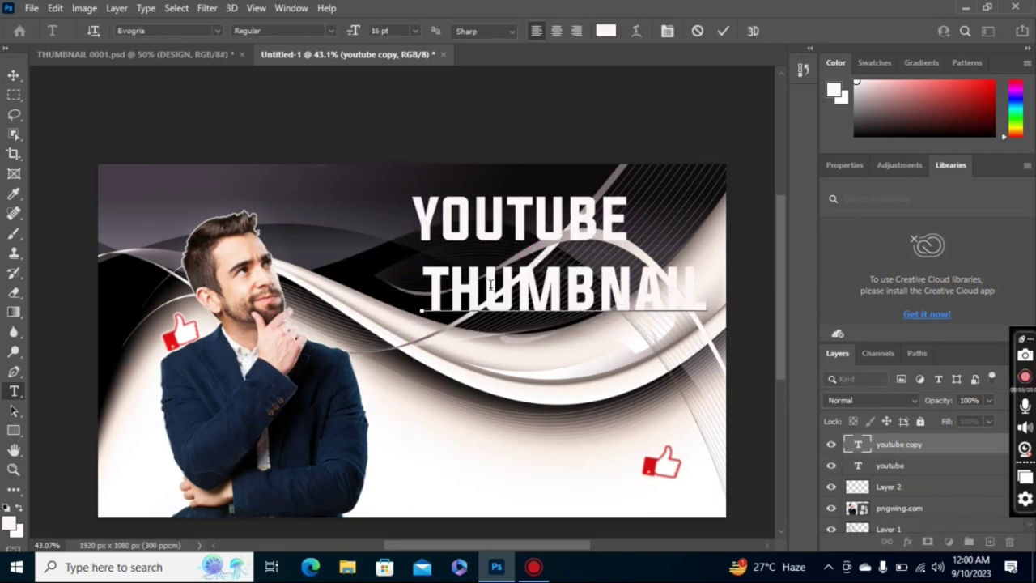
left_click(723, 30)
left_click(414, 31)
left_click(402, 194)
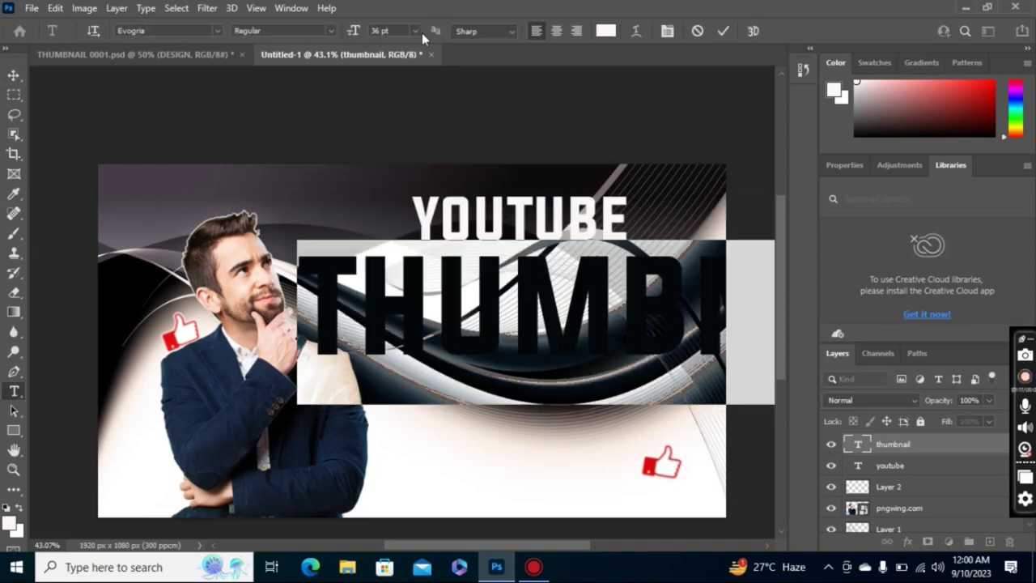
left_click(415, 30)
left_click(723, 31)
key("v")
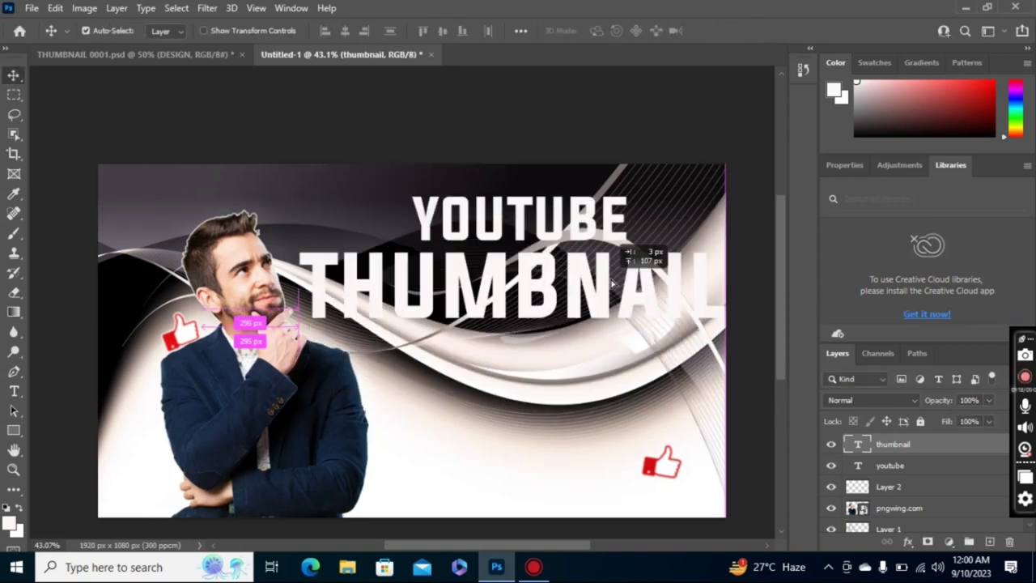
key("shift+Left")
key("shift+Left")
key("shift+Left")
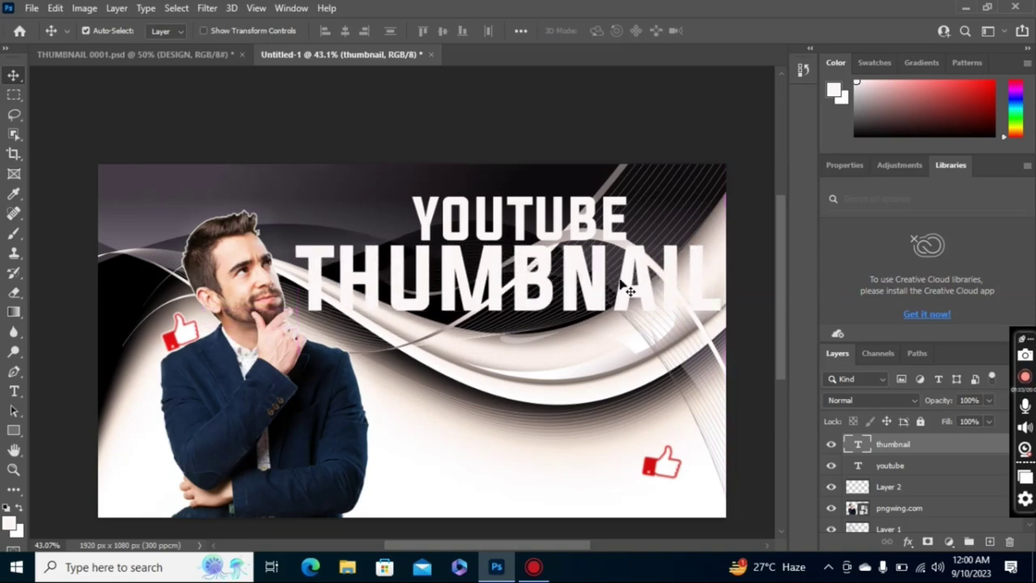
- Turn a copied title line into 'DESIGN' beneath THUMBNAIL and resize it
mouse_move(564, 233)
left_mouse_down()
mouse_move(554, 237)
mouse_move(583, 348)
left_mouse_up()
double_click(582, 336)
left_click(558, 336)
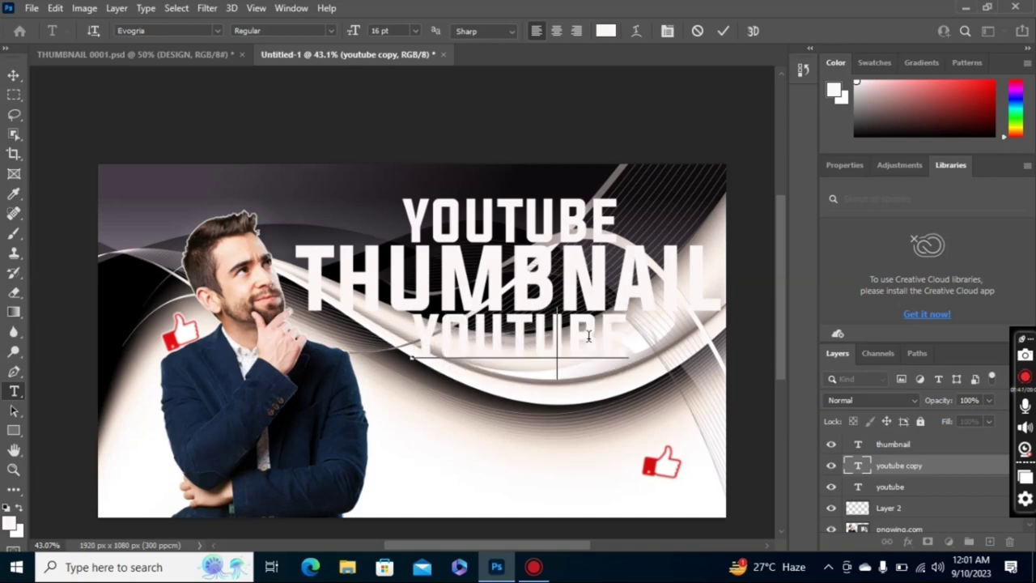
type("DESIGN")
left_click(723, 33)
key("v")
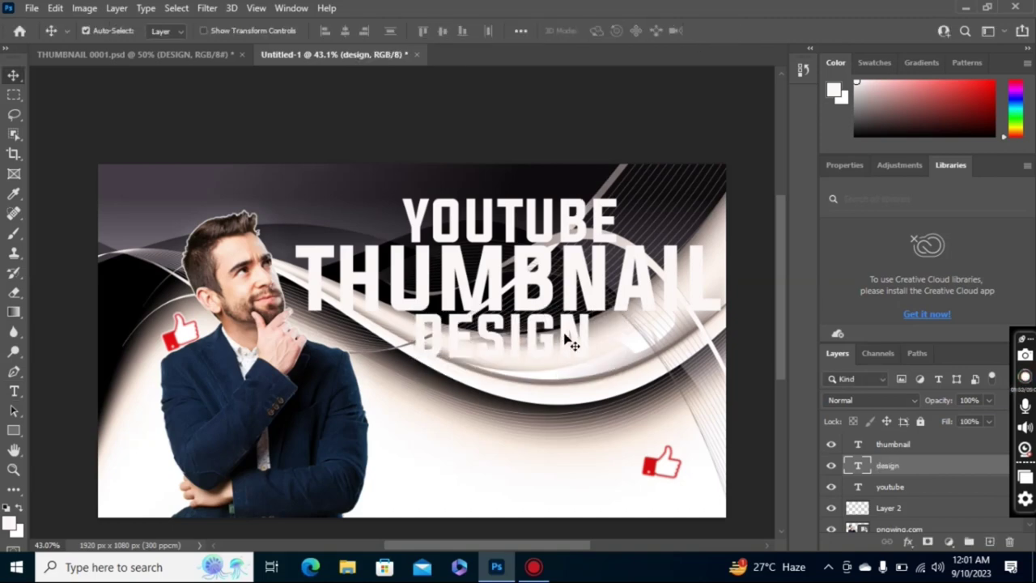
double_click(571, 344)
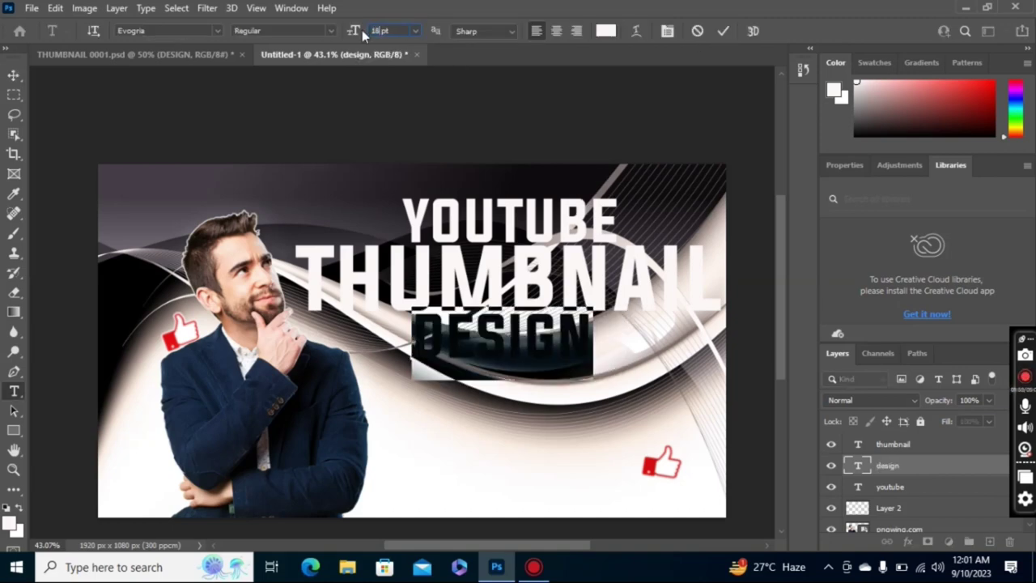
key("ctrl+Return")
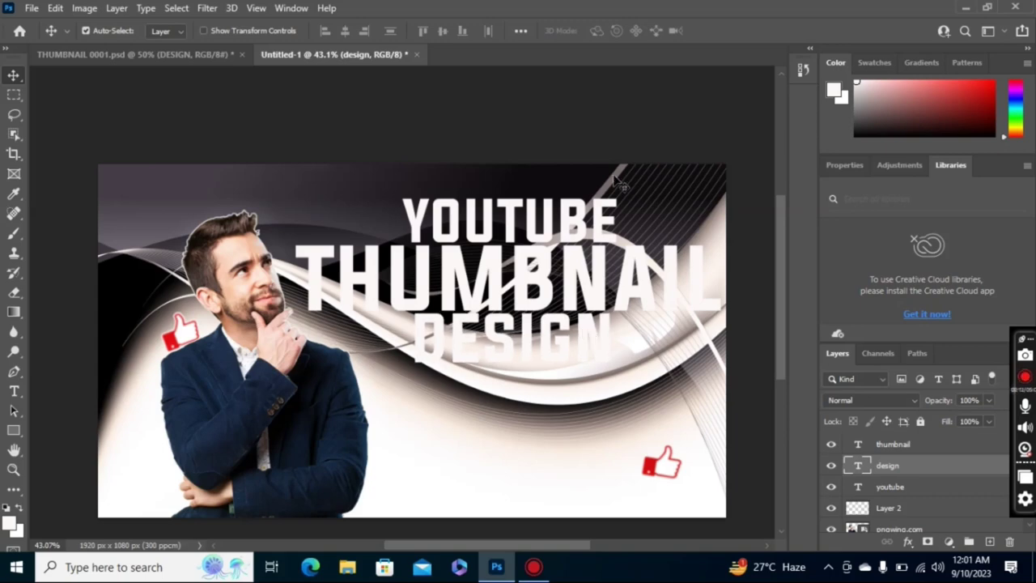
key("alt+bracketleft")
left_click(908, 541)
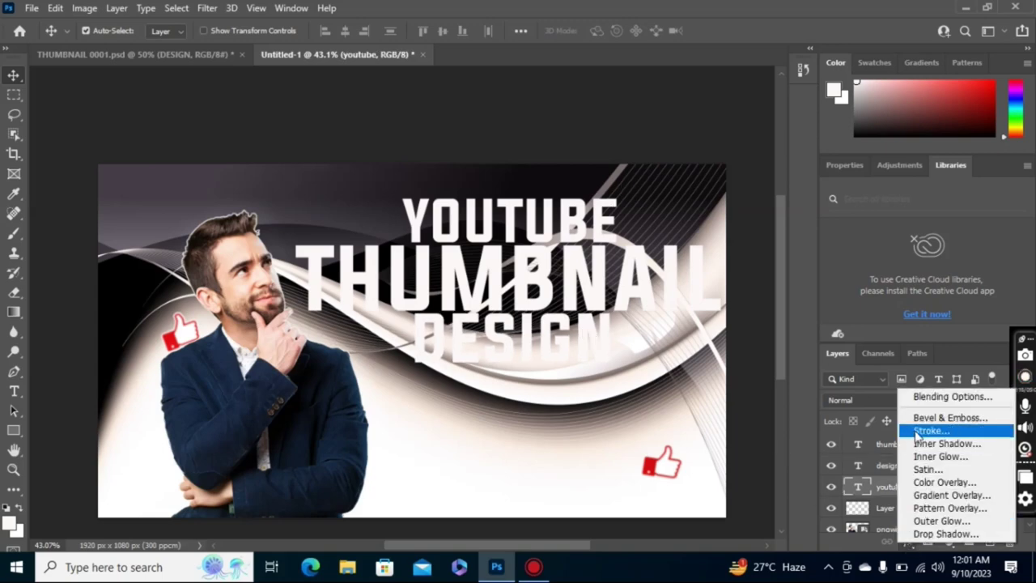
- Apply the silver preset layer style to the YOUTUBE text
left_click(927, 403)
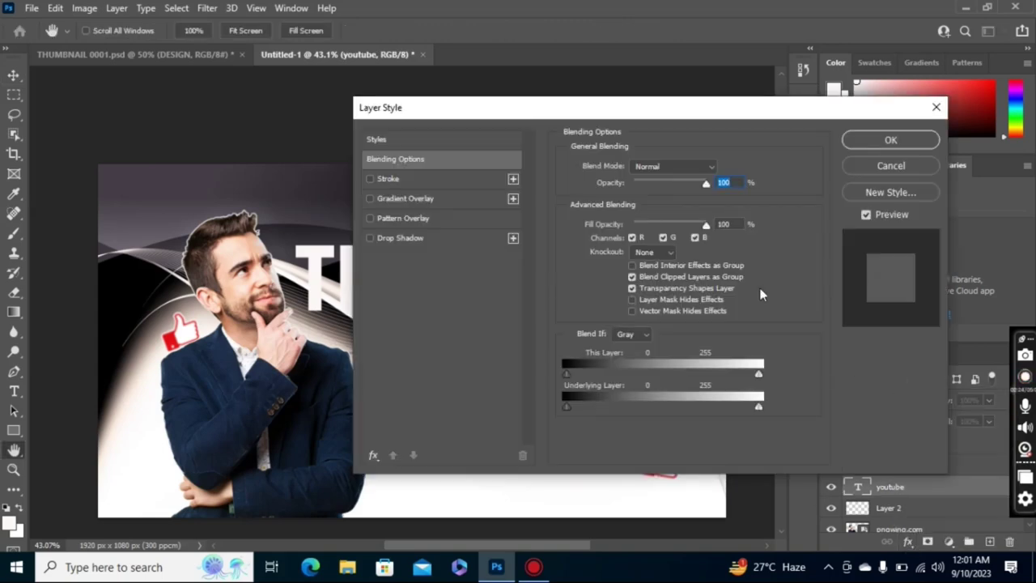
left_click(388, 141)
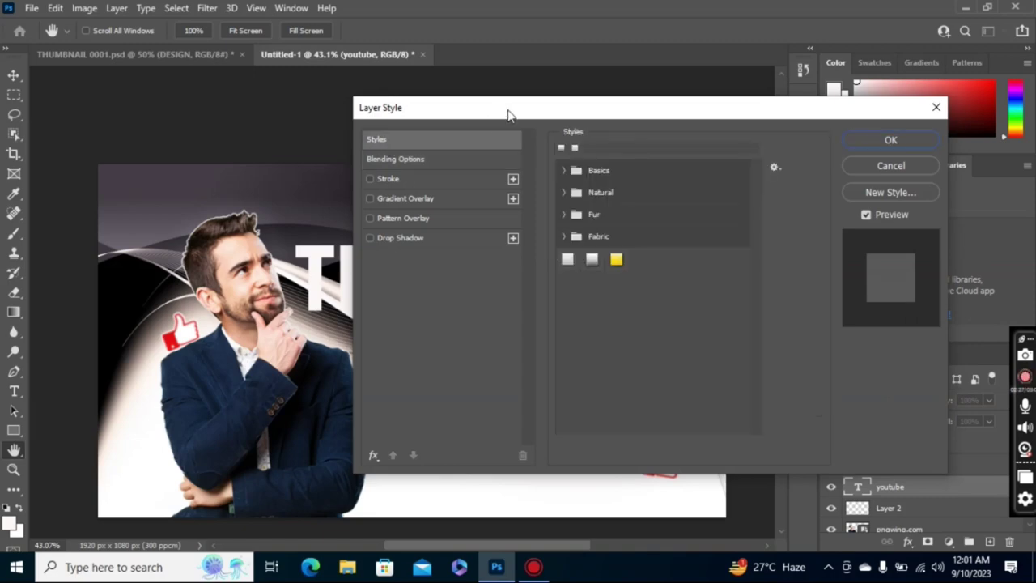
left_click_drag(508, 113, 868, 114)
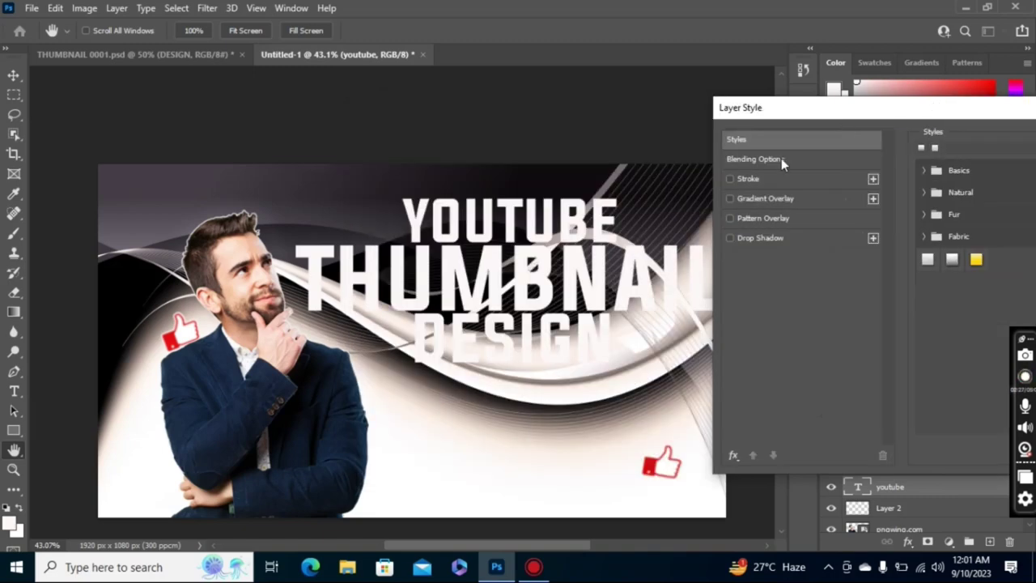
left_click(952, 259)
- Thin the YOUTUBE stroke outline to 2 px and review the Bevel & Emboss settings
left_click(748, 238)
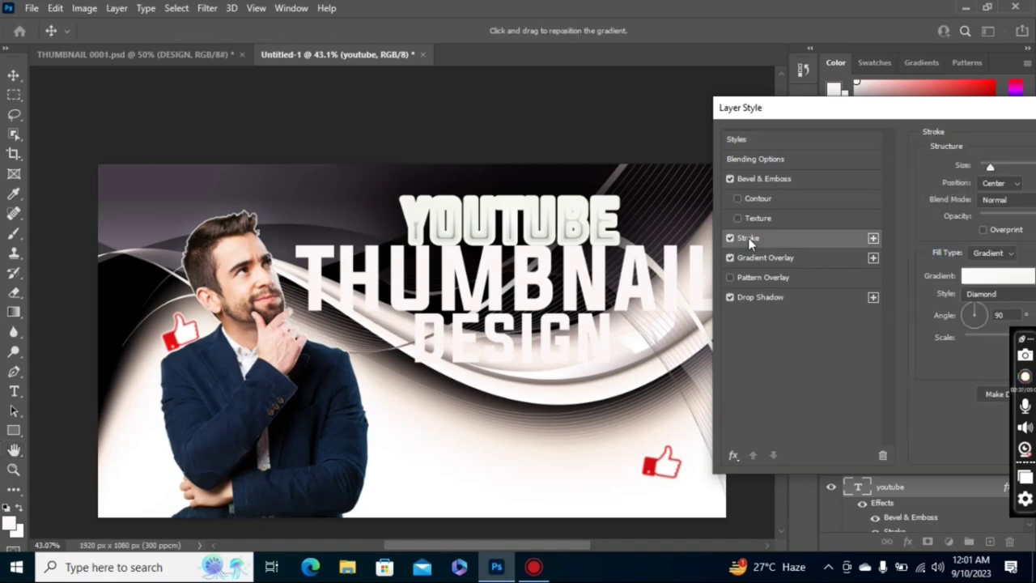
left_click_drag(974, 108, 844, 253)
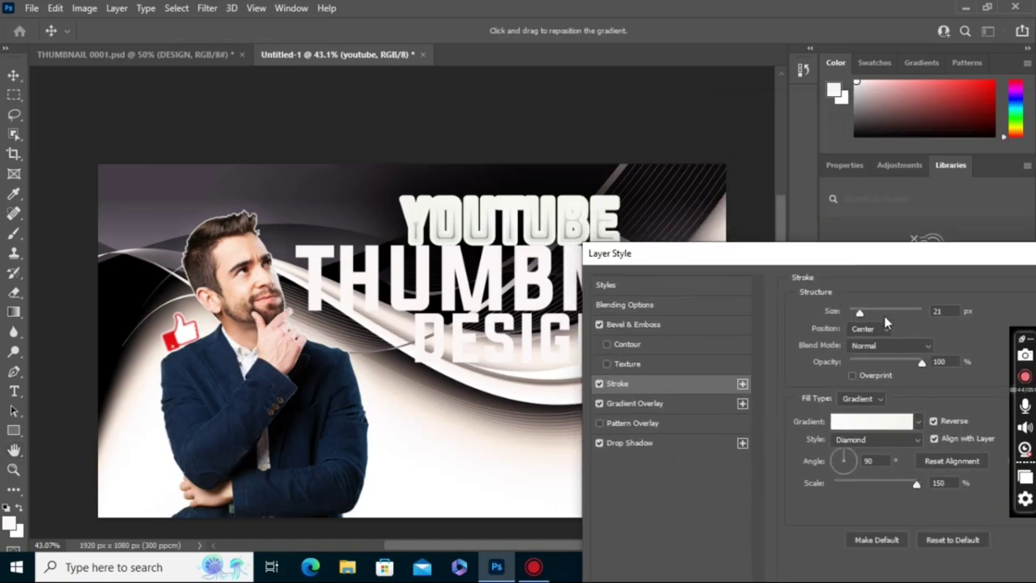
left_click_drag(859, 314, 850, 315)
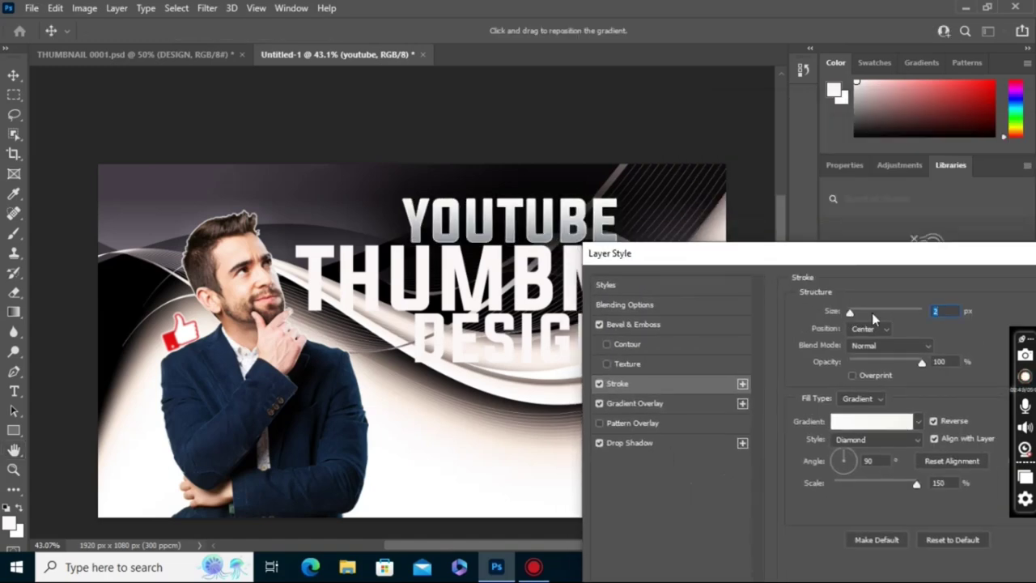
double_click(939, 310)
left_click(630, 324)
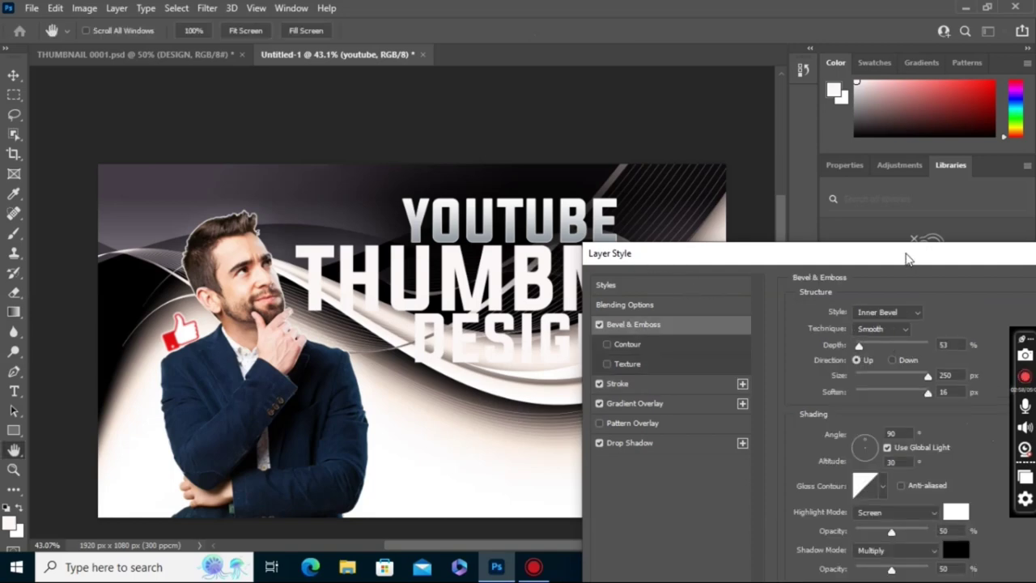
left_click_drag(905, 256, 830, 117)
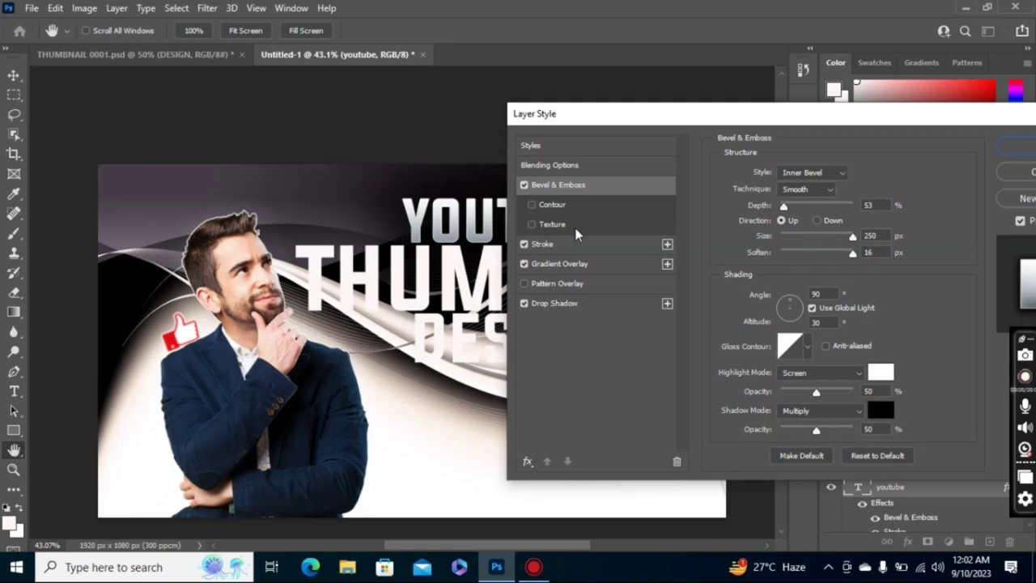
left_click(551, 244)
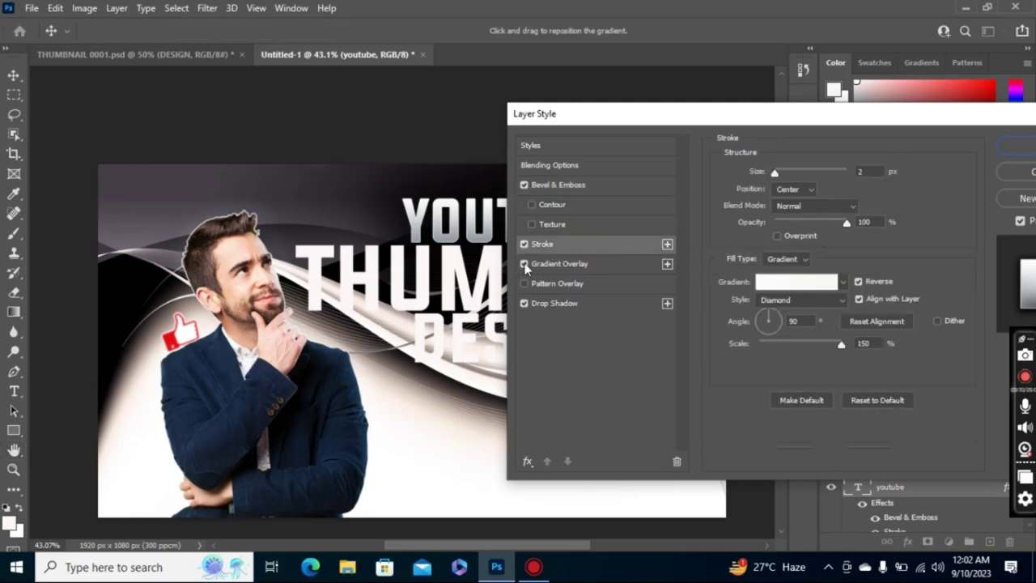
- Edit the Gradient Overlay colour stops, check the Drop Shadow, and apply the style
left_click(543, 263)
left_click(805, 208)
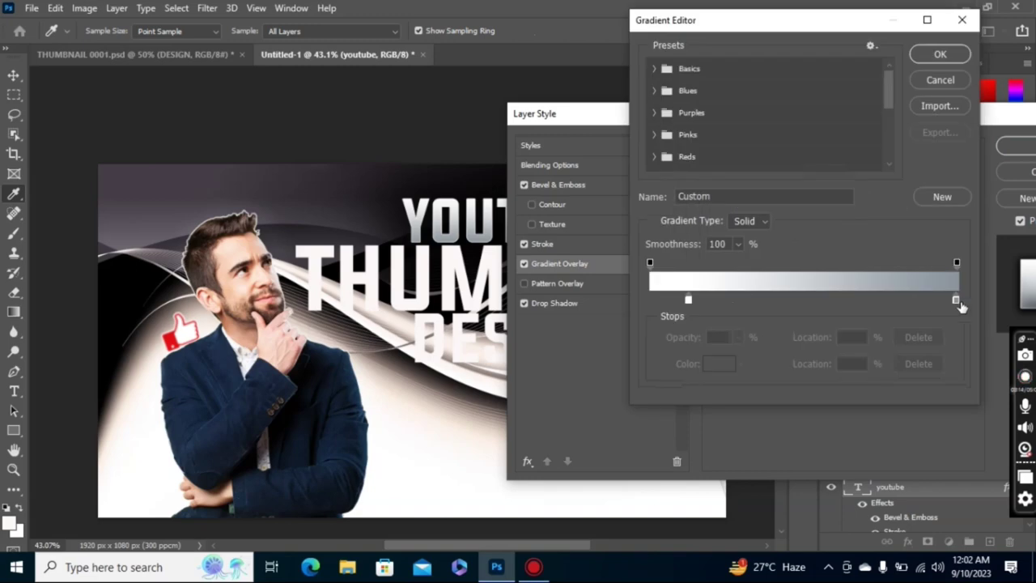
left_click(957, 300)
left_click(689, 300)
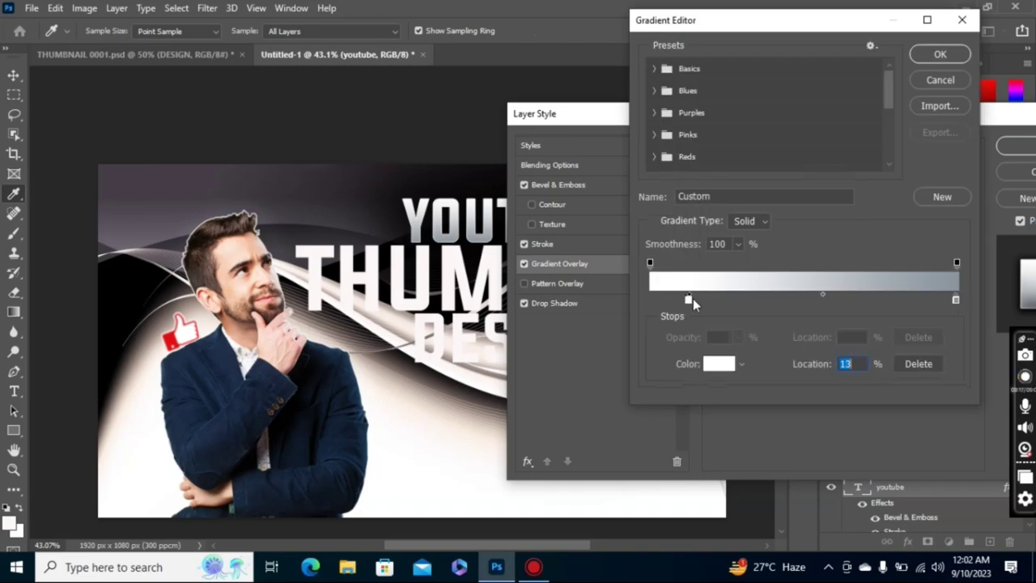
left_click(937, 55)
left_click(576, 307)
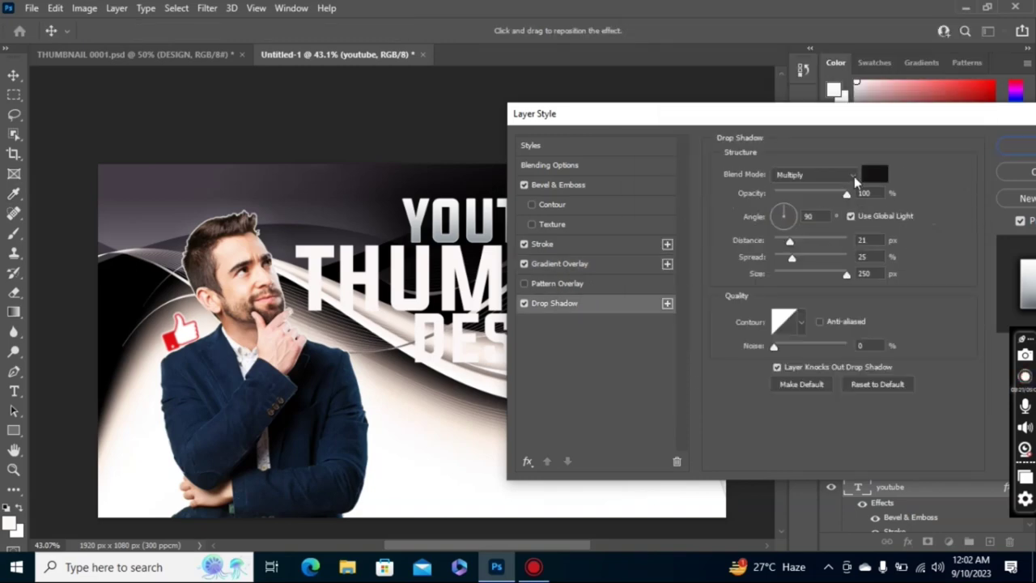
left_click(1014, 146)
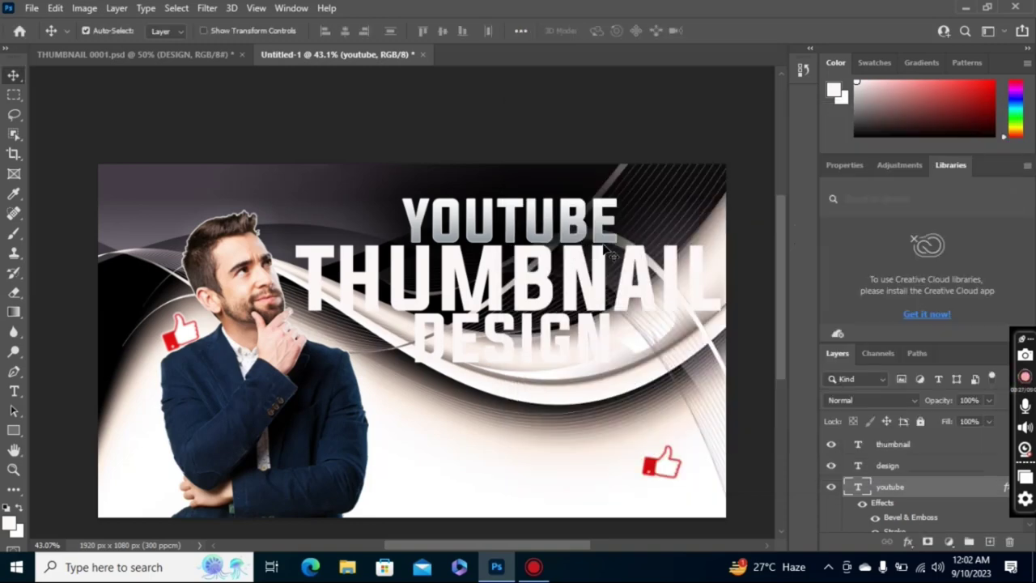
left_click(599, 280)
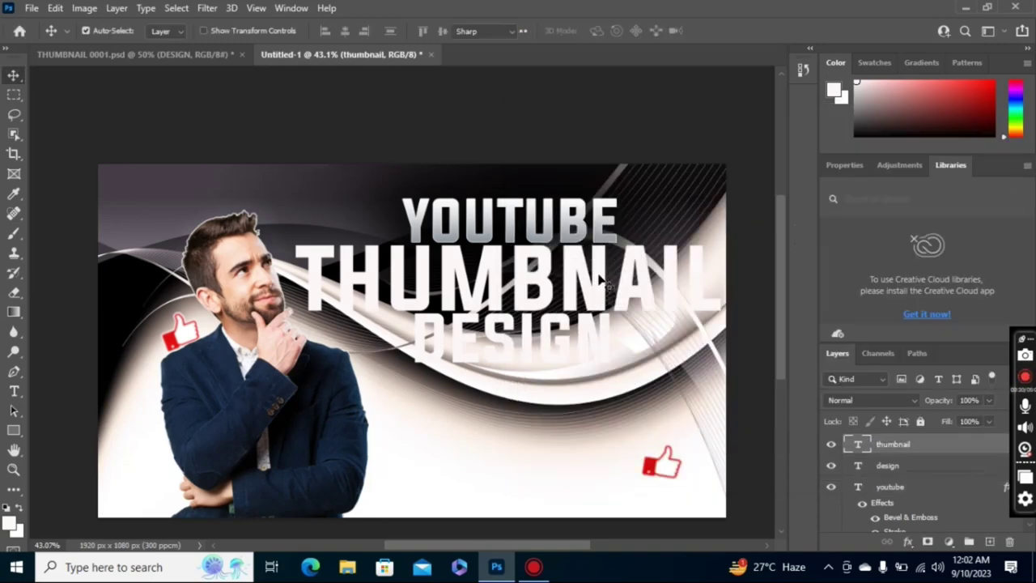
- Apply the yellow preset style to the THUMBNAIL text and thin its stroke to 3 px
double_click(601, 281)
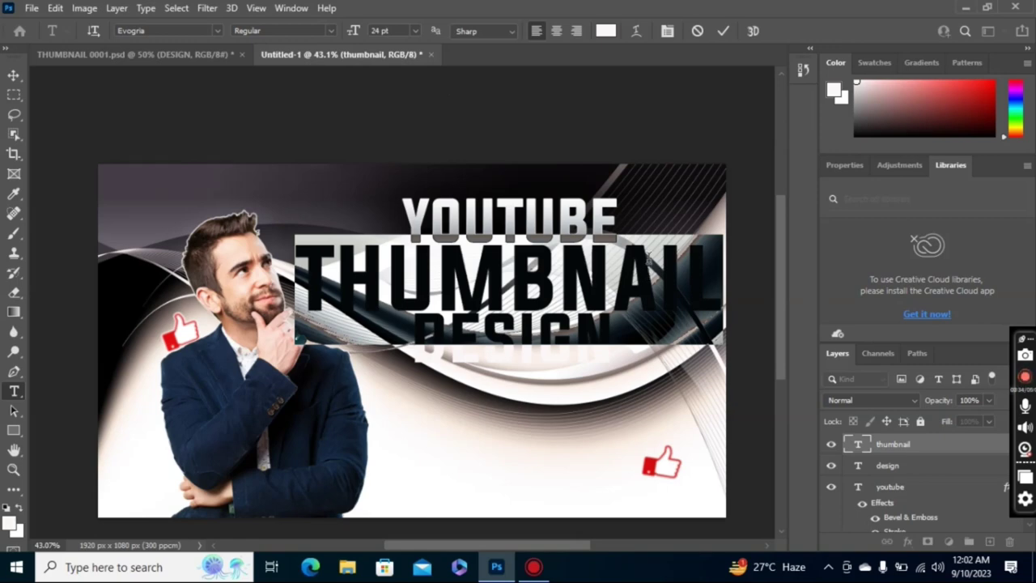
left_click(945, 395)
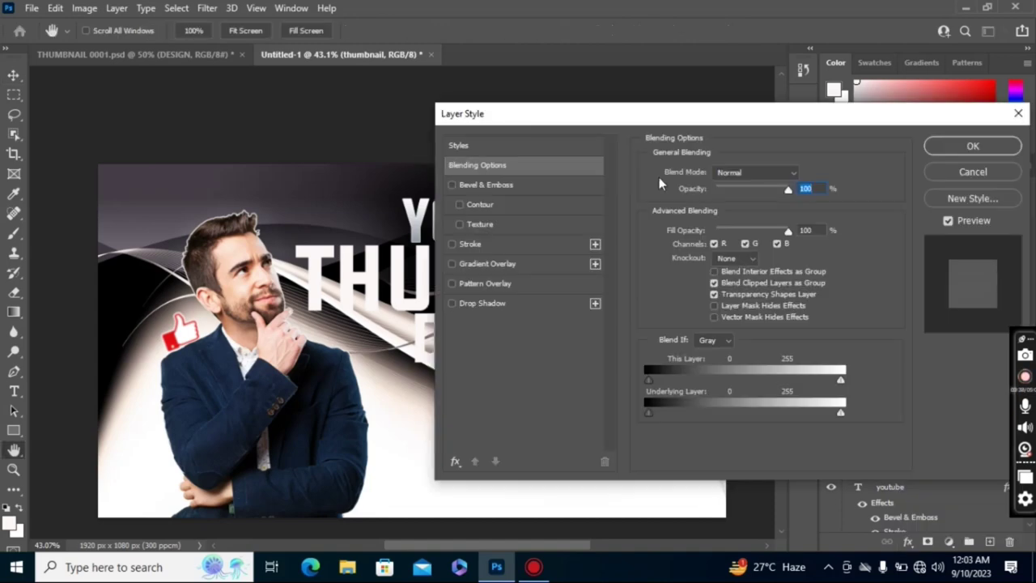
left_click(458, 145)
left_click(697, 265)
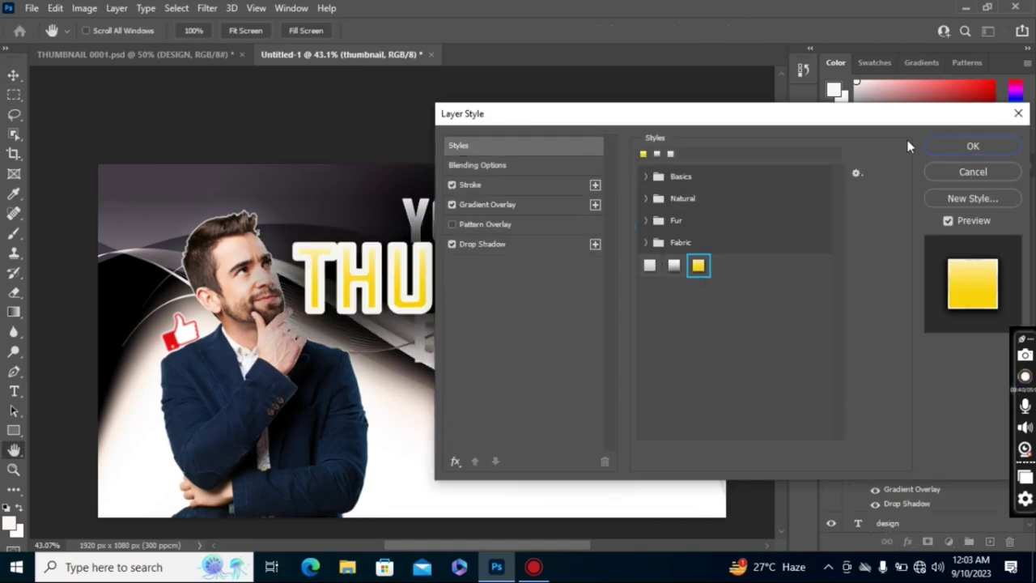
left_click(469, 184)
left_click_drag(733, 172, 703, 174)
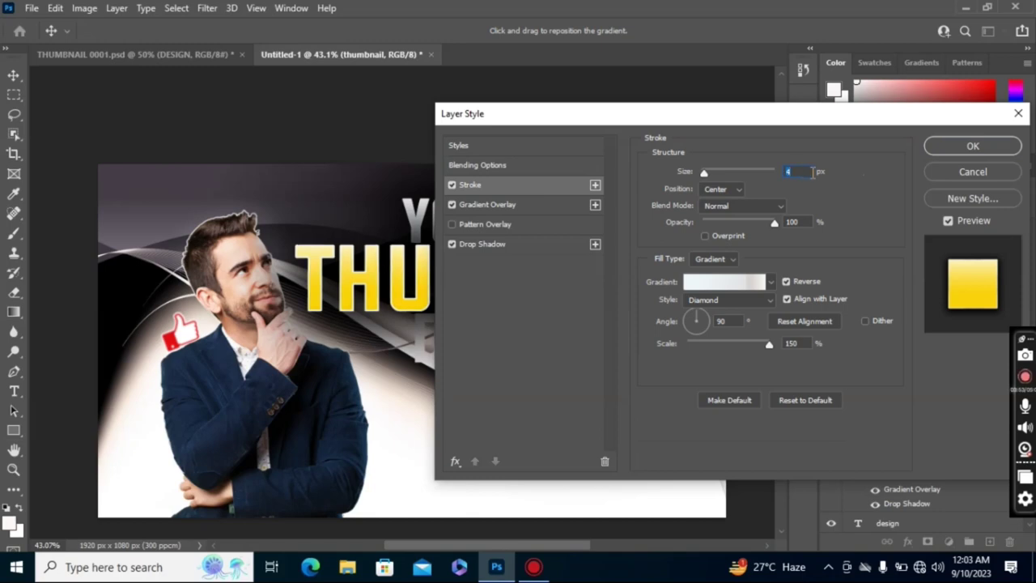
- Review the THUMBNAIL Gradient Overlay and Drop Shadow, then apply the style
mouse_move(740, 116)
left_mouse_down()
mouse_move(1035, 114)
mouse_move(660, 131)
left_mouse_up()
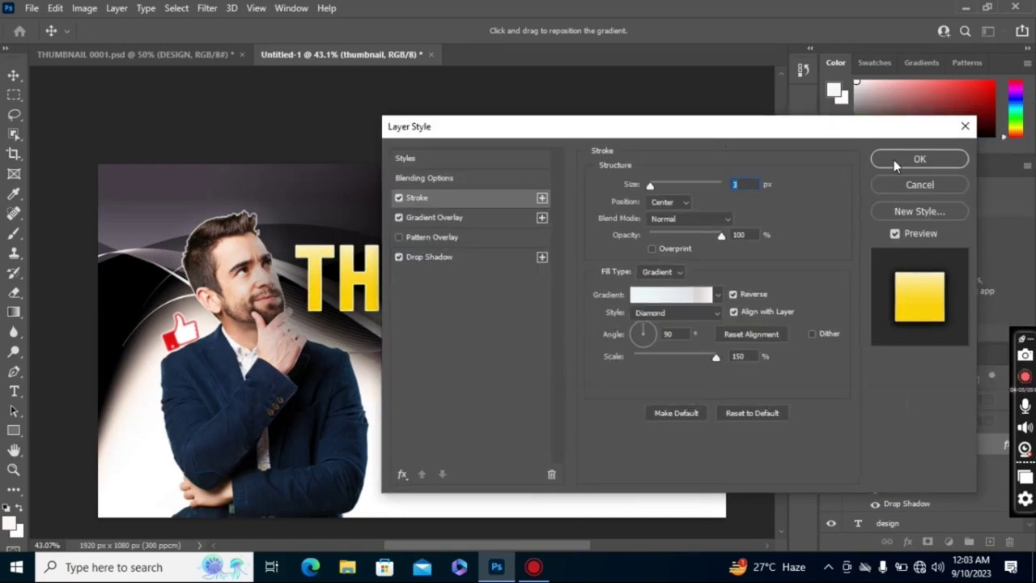
left_click(497, 217)
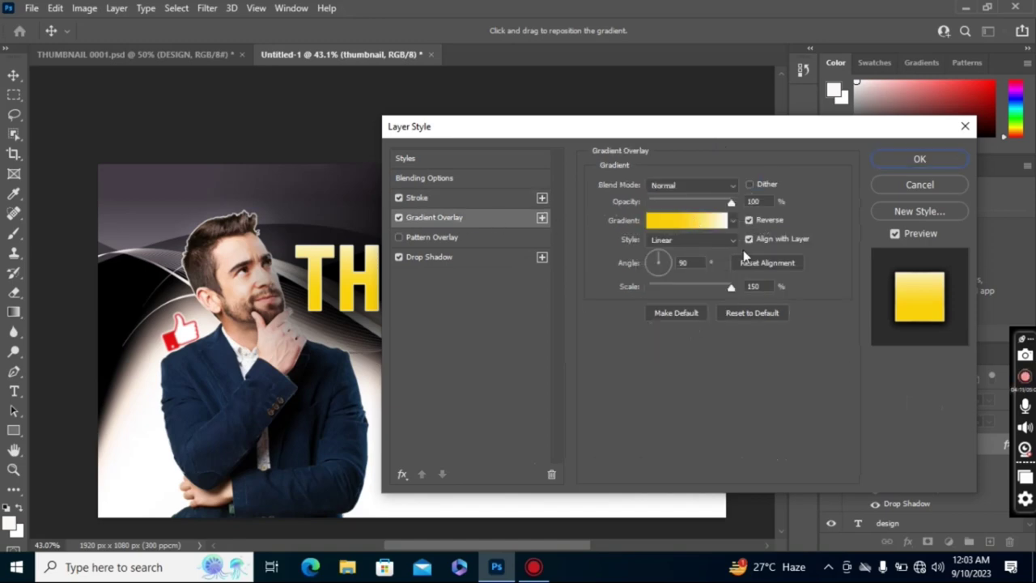
left_click(453, 257)
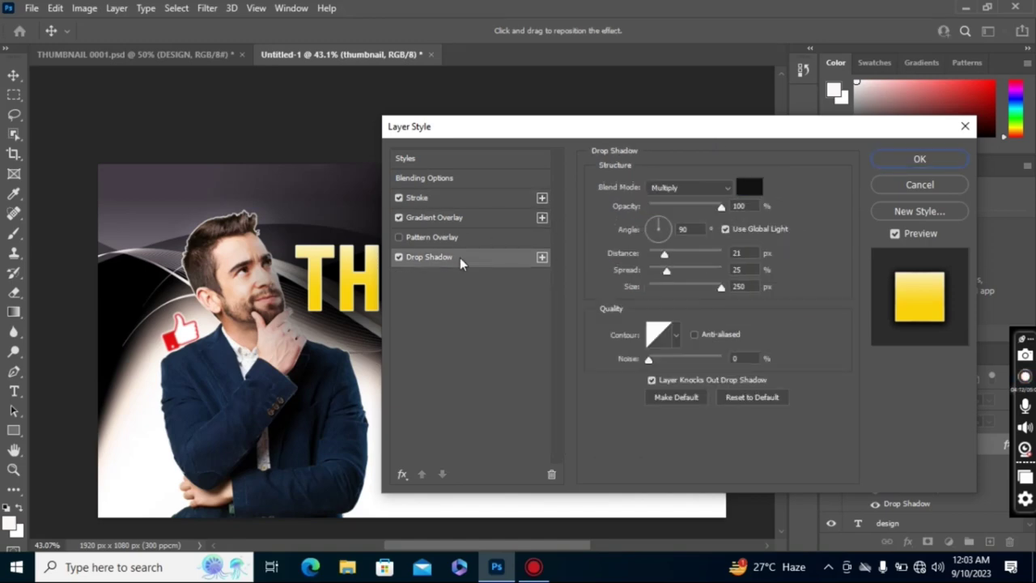
left_click(905, 159)
- Nudge the YOUTUBE text layer up and left with the arrow keys
left_click(574, 226)
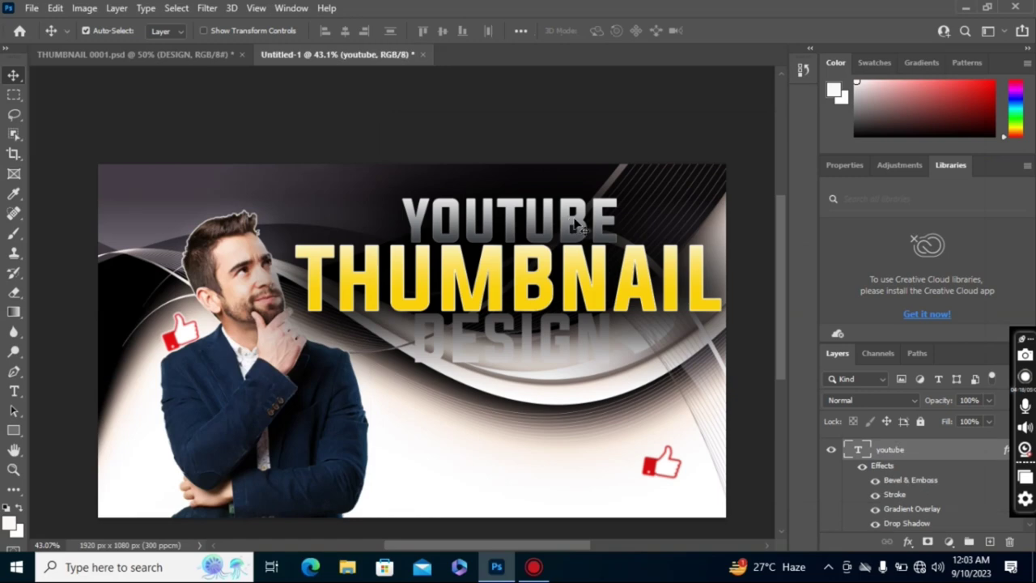
key("Up")
key("Up")
key("Up")
key("Left")
key("Left")
key("Left")
key("Up")
key("Up")
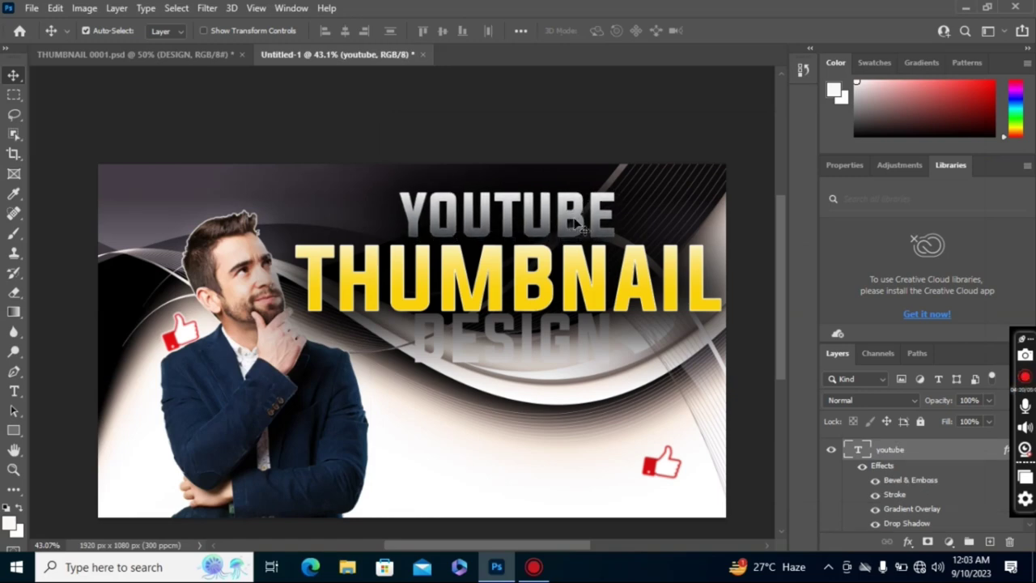
- Apply the silver preset to the DESIGN text layer and select its Stroke size for editing
left_click(571, 334)
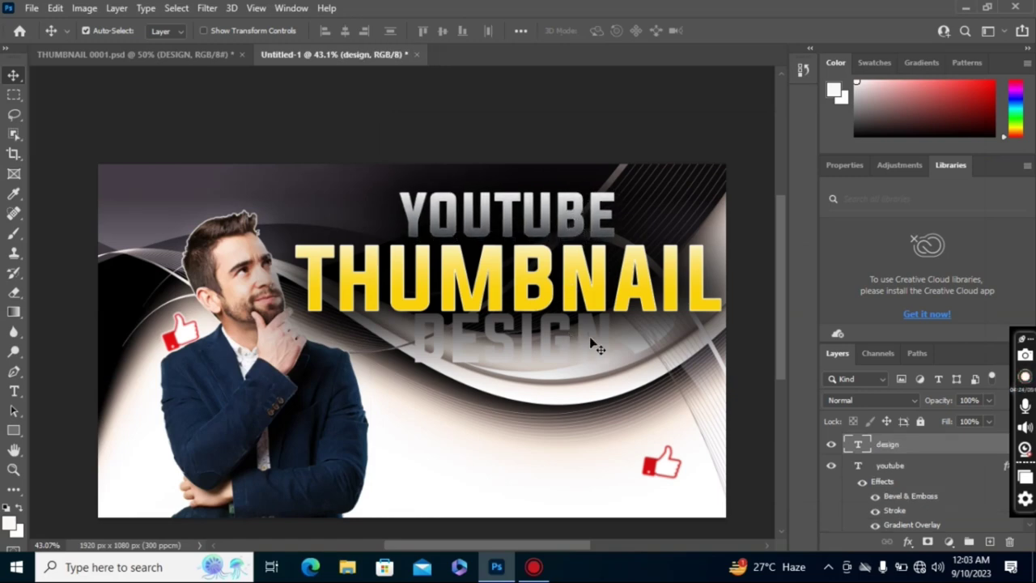
left_click(907, 542)
left_click(928, 395)
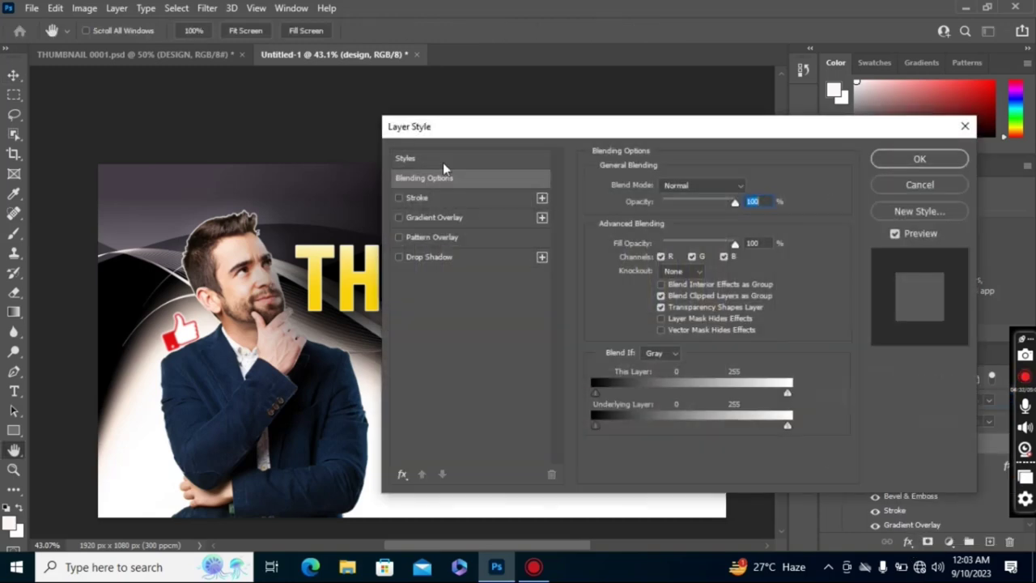
left_click(443, 160)
left_click(621, 277)
left_click_drag(601, 129, 869, 130)
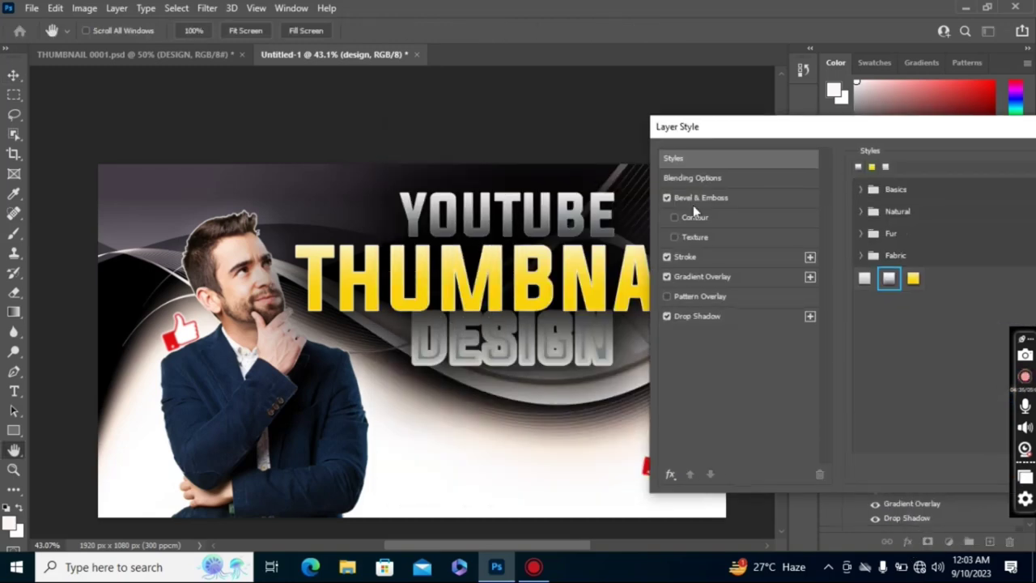
left_click(694, 255)
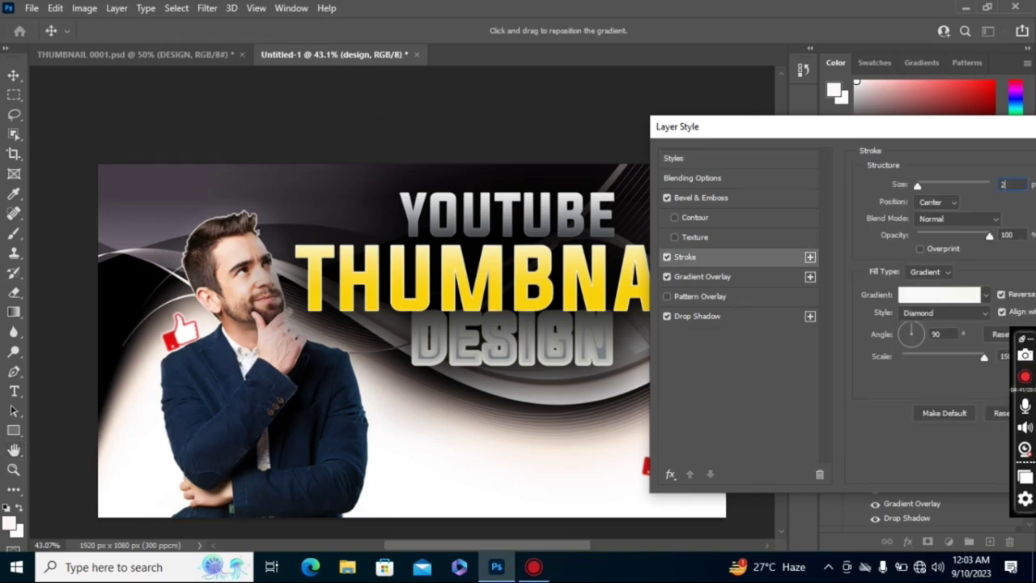
double_click(1012, 185)
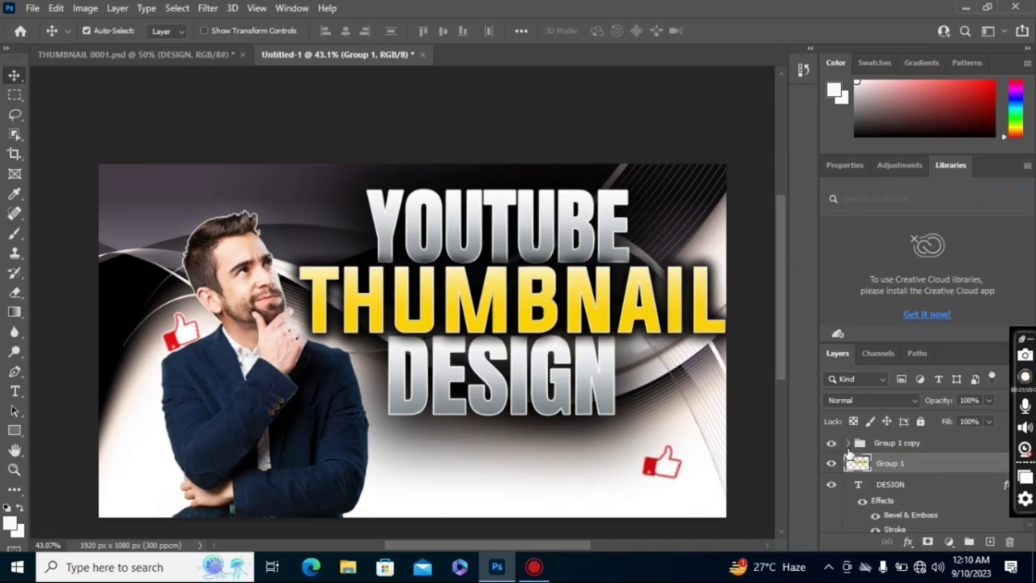
- Expand the copied group and inspect its DESIGN and THUMBNAIL text layers
left_click(850, 443)
left_click(882, 461)
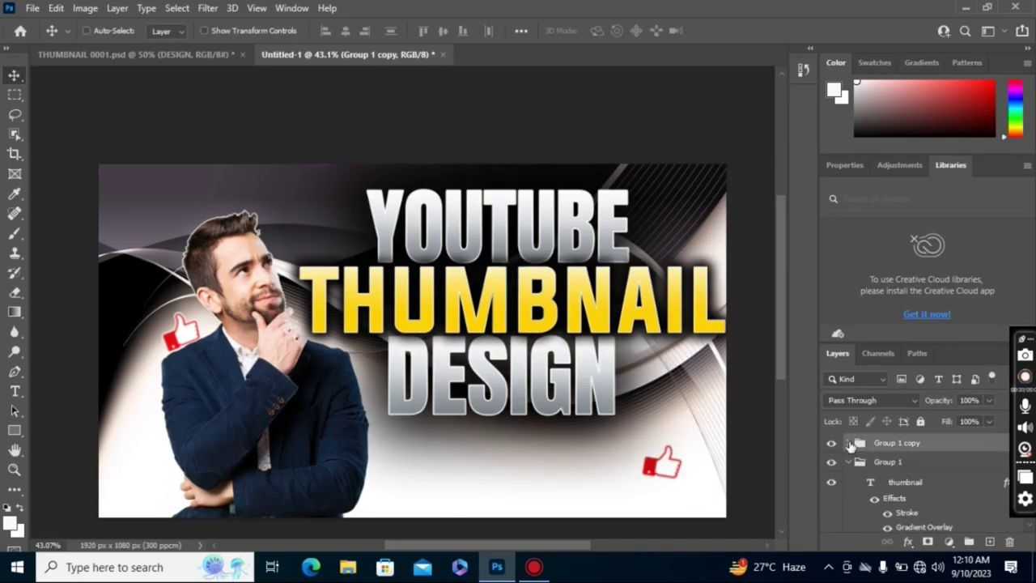
left_click(706, 431, "ctrl")
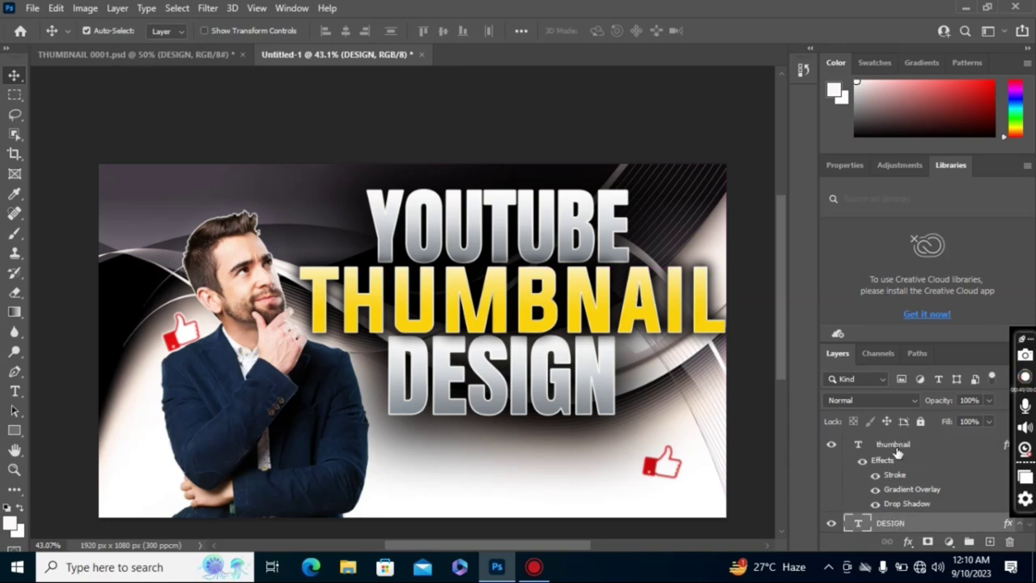
left_click(897, 446)
- Duplicate the title text group with Ctrl+J and select the original Group 1
scroll(891, 468, "down", 1)
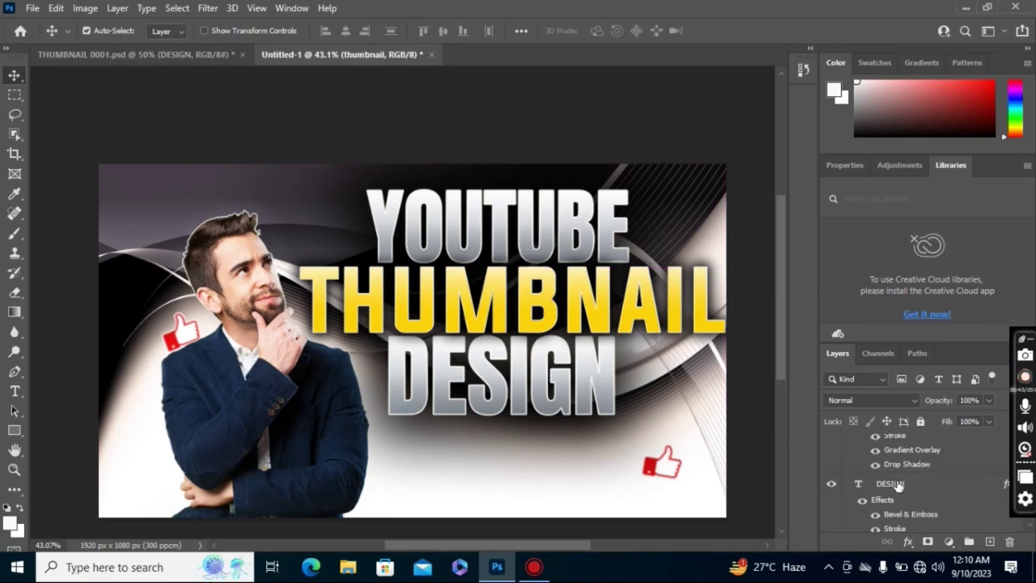
scroll(897, 484, "down", 2)
left_click(906, 519)
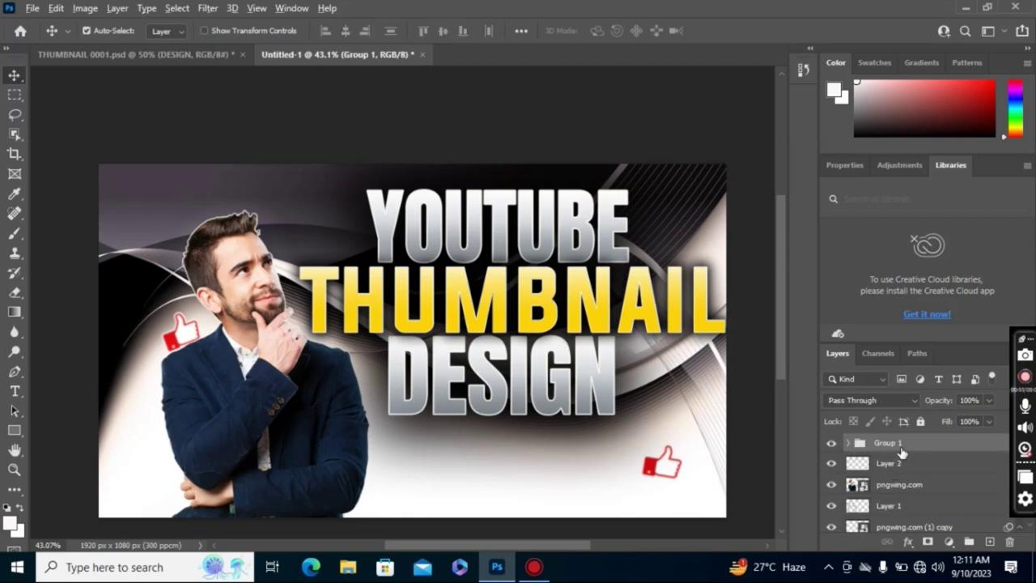
key("ctrl+j")
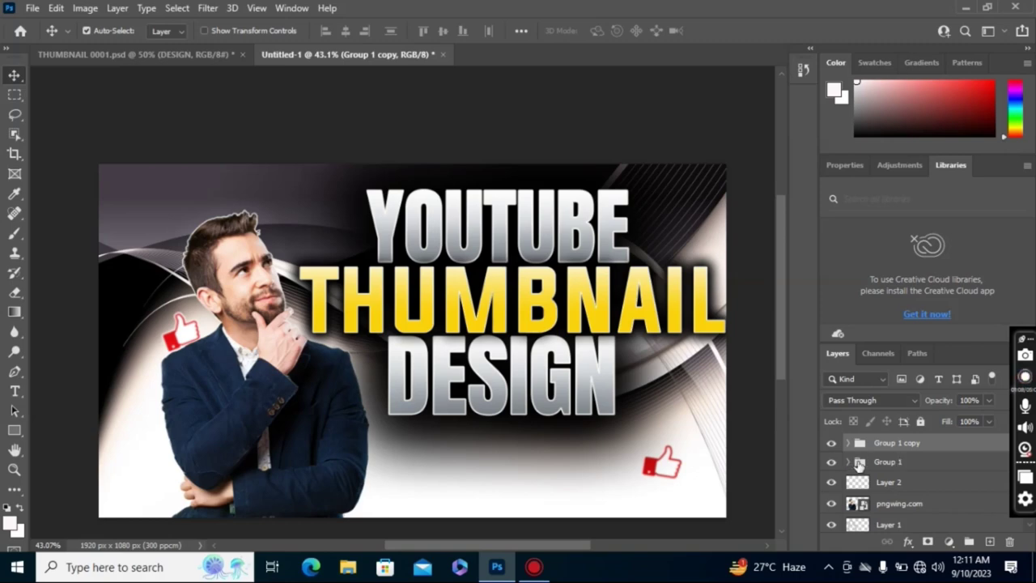
left_click(860, 463)
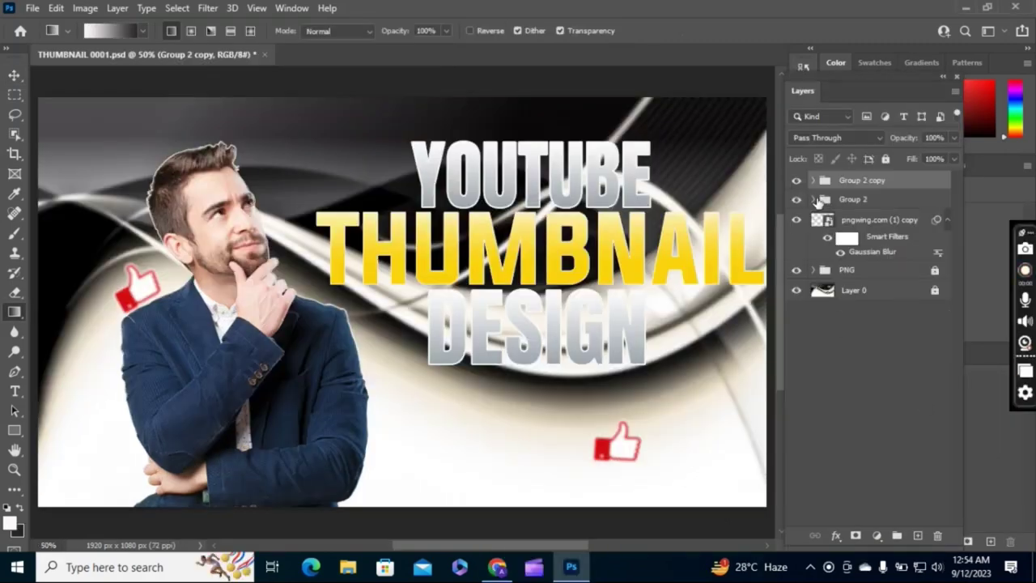
- Merge Group 2 and expand a selection of its title pixels by 18 px
left_click(813, 199)
left_click(814, 199)
left_click(852, 200)
key("ctrl+e")
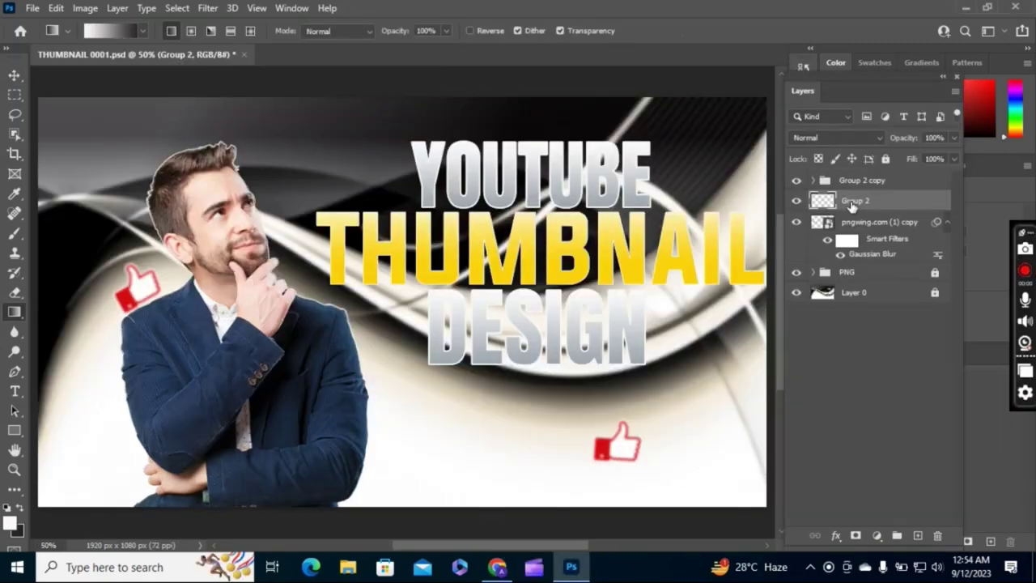
right_click(824, 200)
left_click(867, 241)
left_click(175, 8)
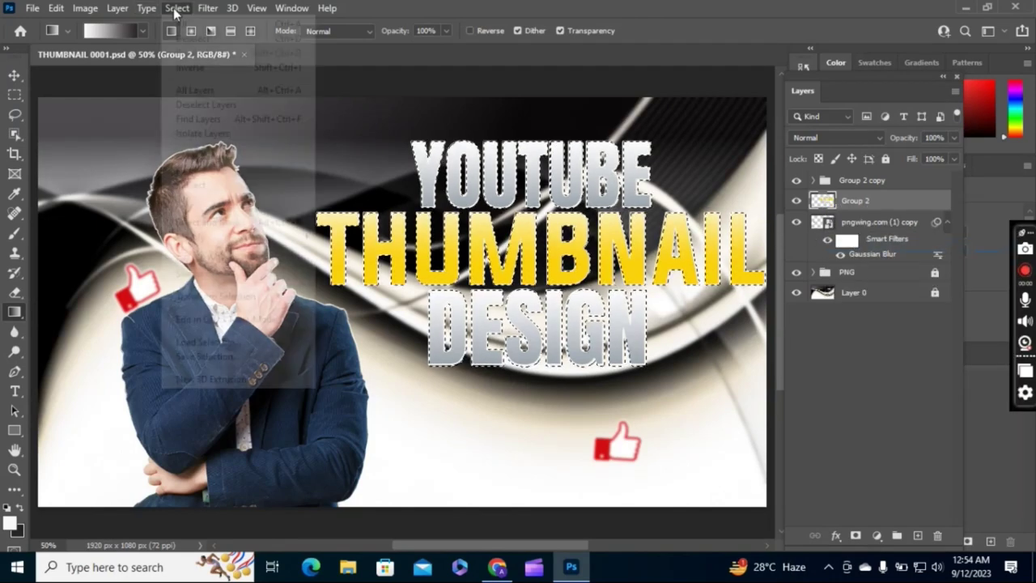
left_click(356, 264)
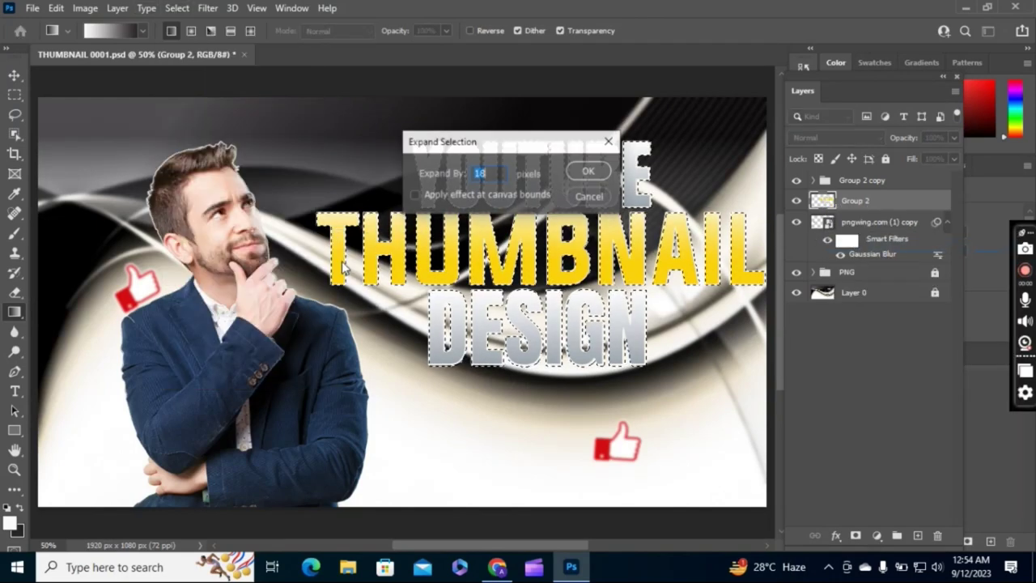
left_click(577, 173)
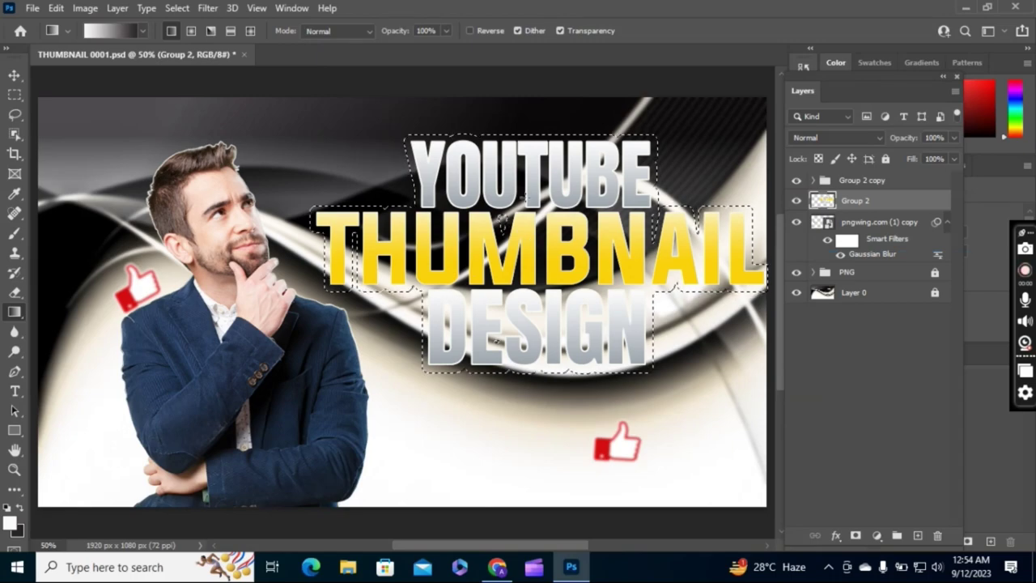
- Fill the expanded selection with black (000000)
left_click(10, 522)
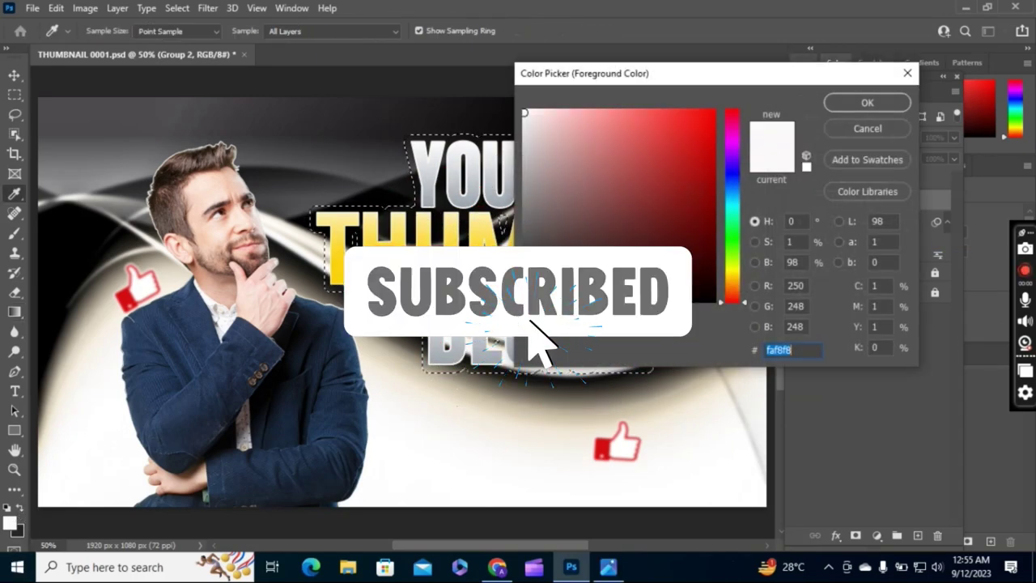
type("000000")
key("Return")
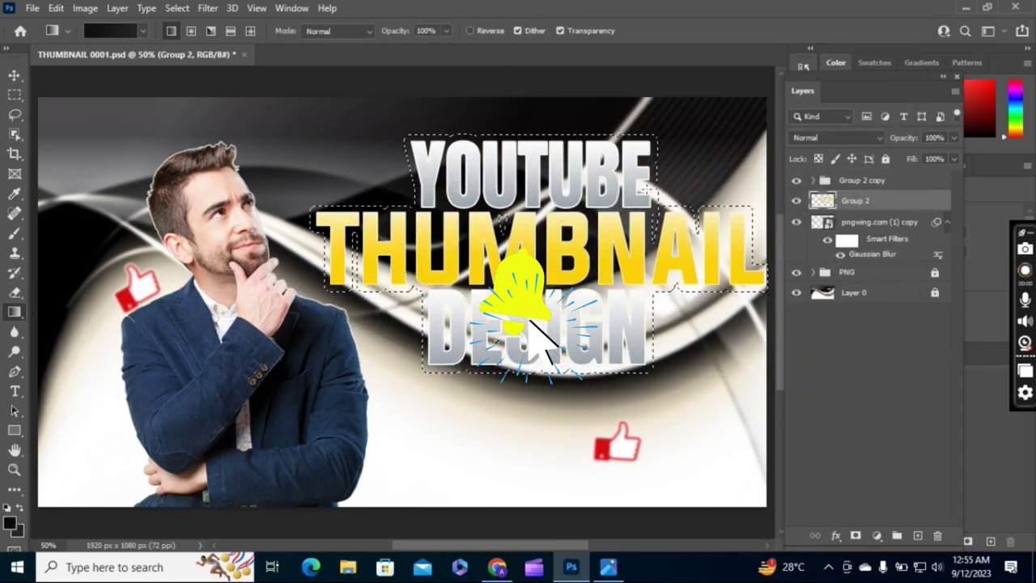
key("alt+BackSpace")
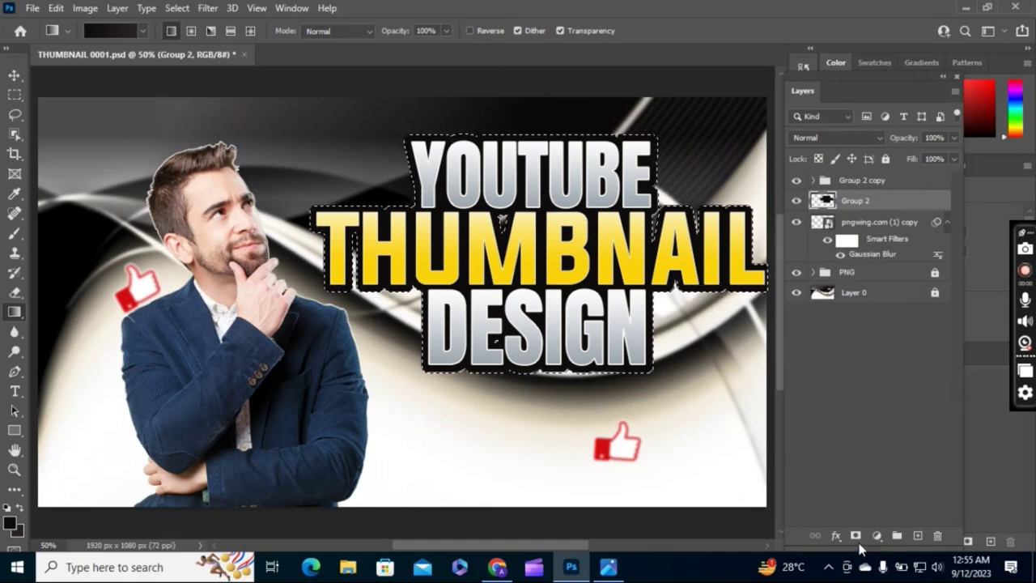
- Add a 4 px gradient Stroke effect to the black backing shape
left_click(836, 535)
left_click(875, 424)
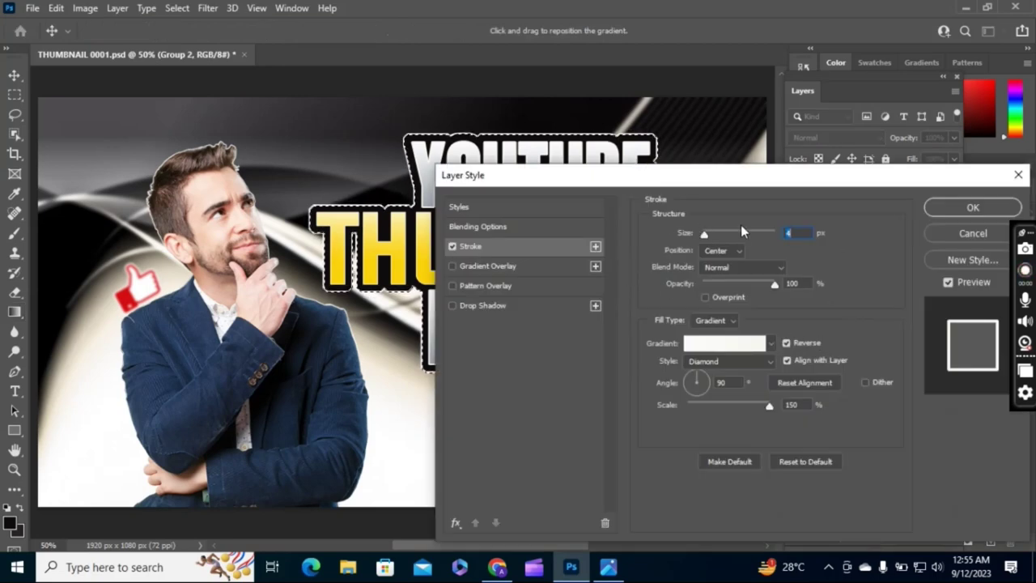
left_click(948, 209)
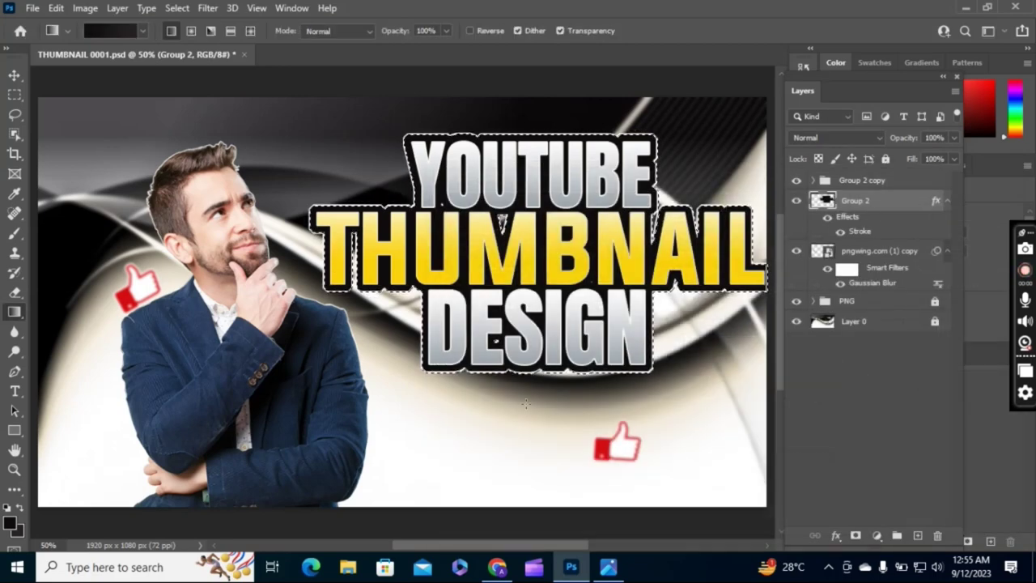
- Deselect with Ctrl+D and Quick Export the thumbnail as a PNG
key("v")
left_click(342, 174)
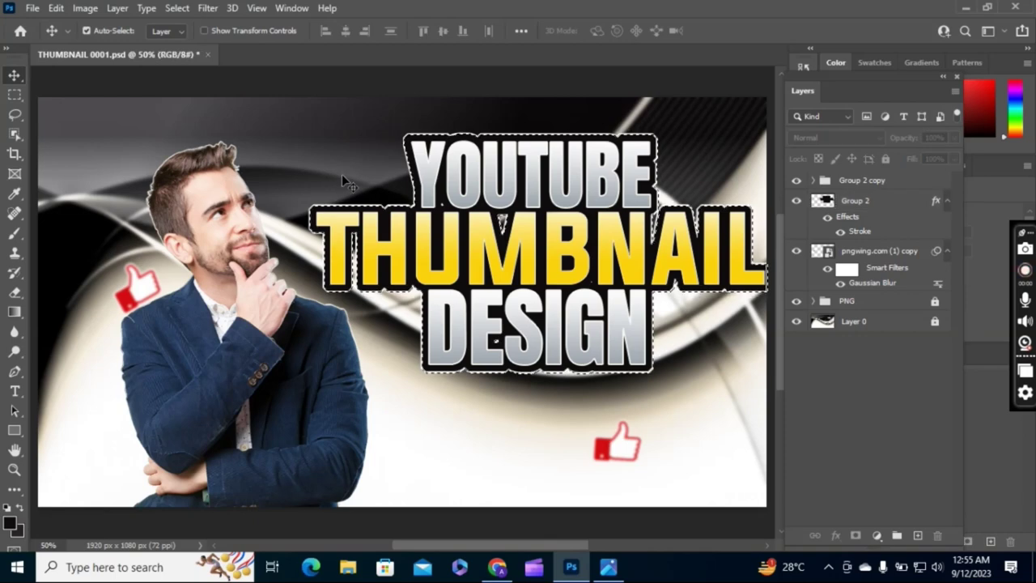
key("ctrl+d")
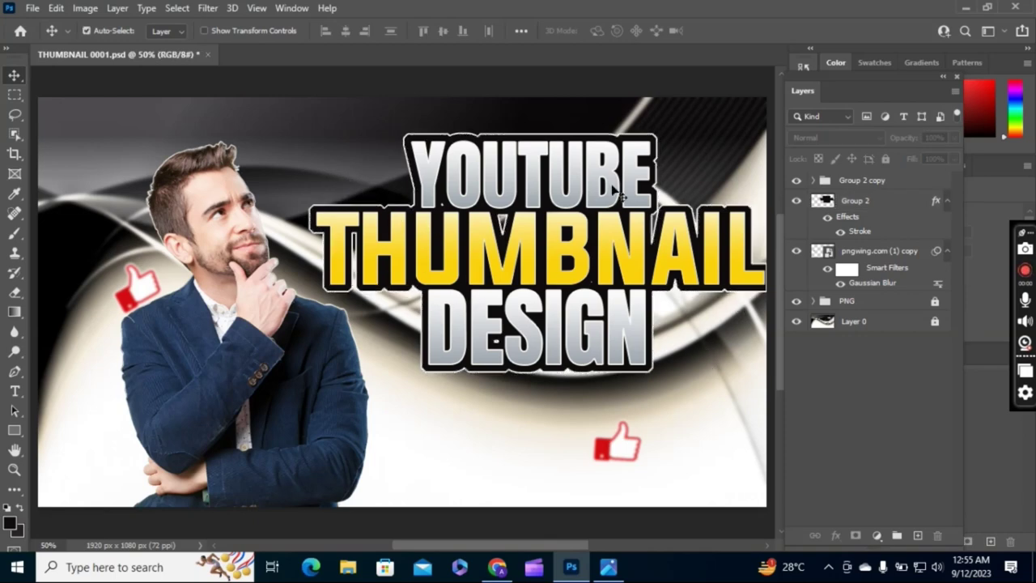
left_click(37, 8)
left_click(232, 244)
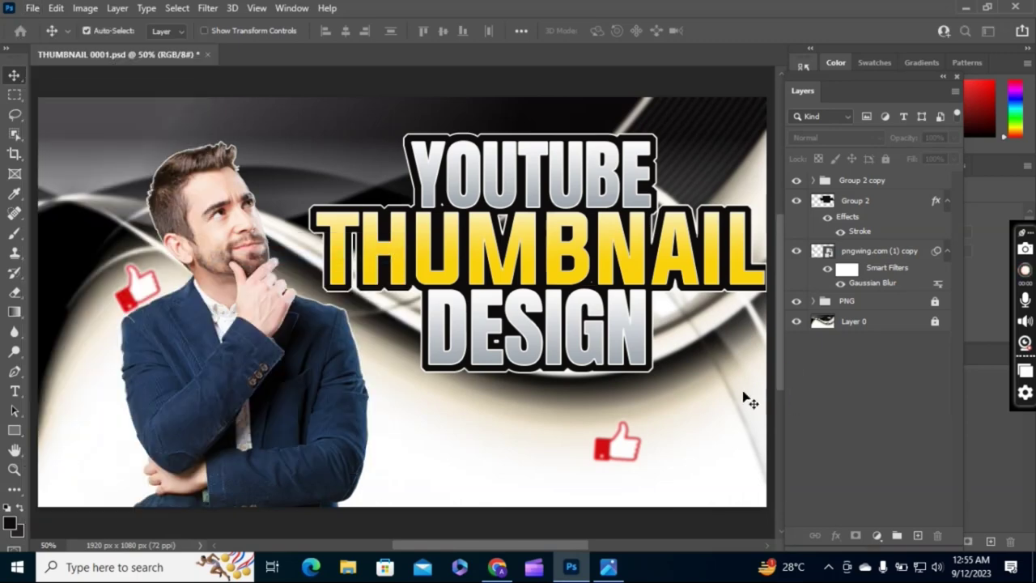